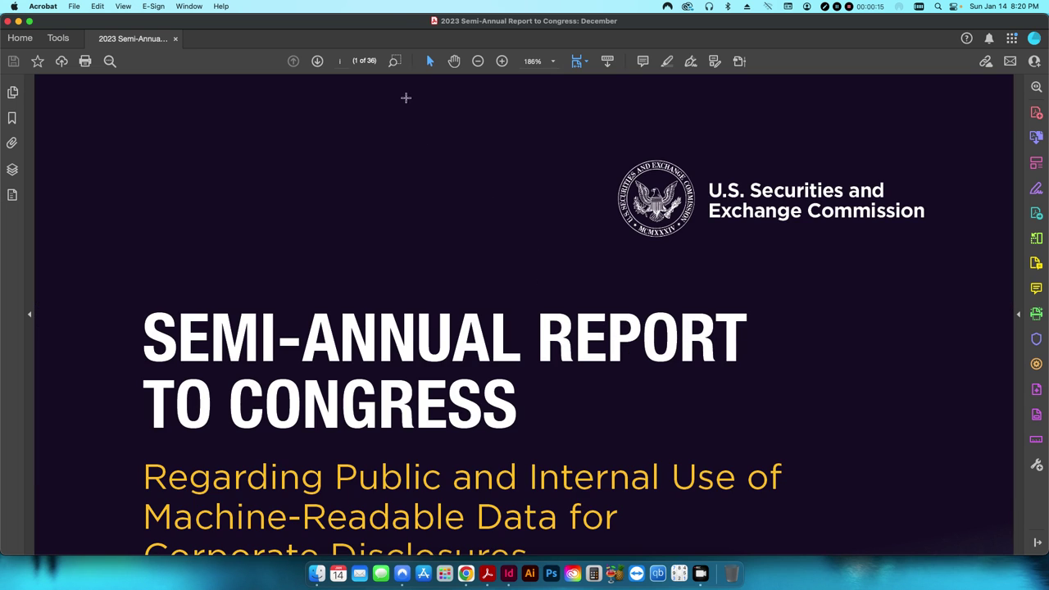
Step: Fit the report's cover page in view and inspect the PDF's document properties
key(super+0)
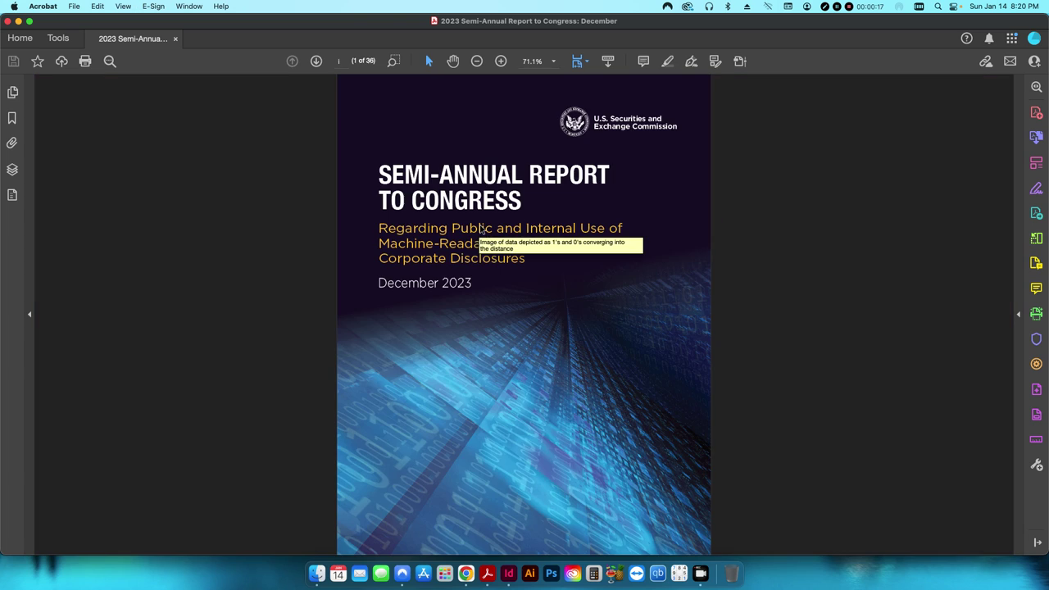
key(super+d)
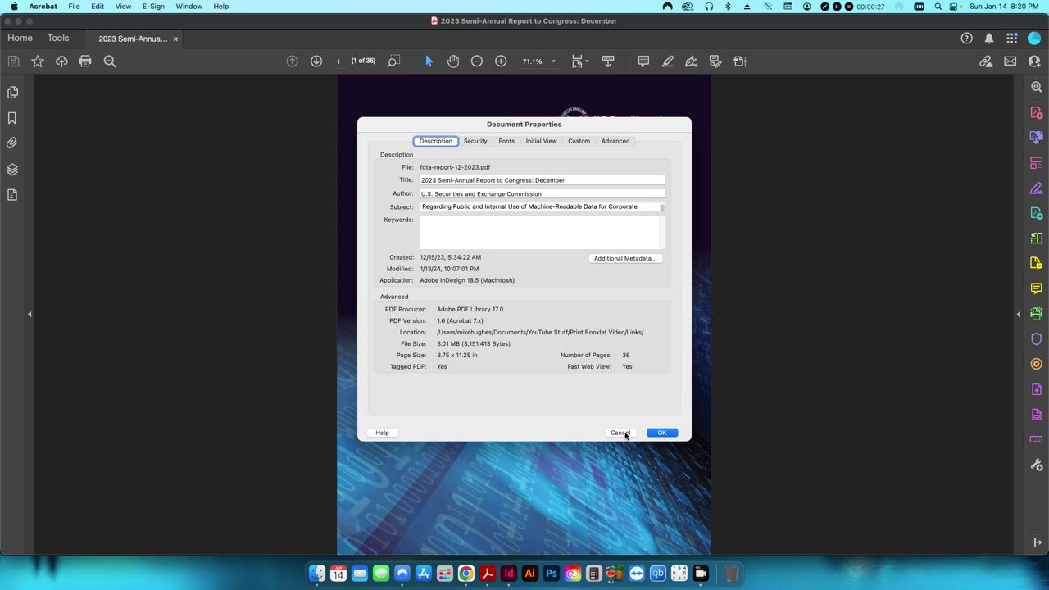
click(621, 433)
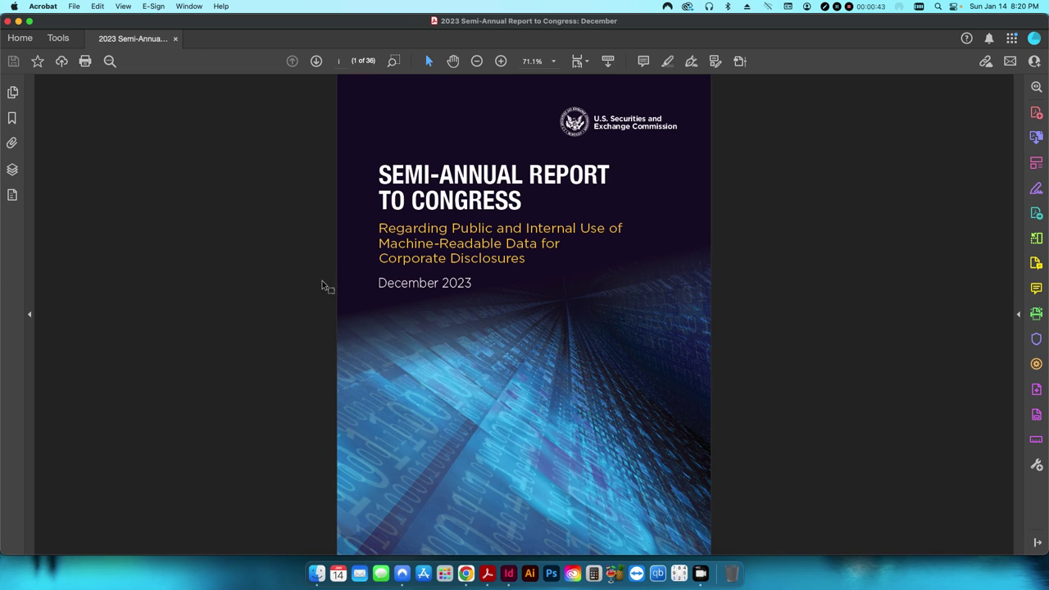
Step: Look through the PDF report from the cover to the back cover and put its window away
mouse_move(459, 121)
scroll(889, 311, down, 5)
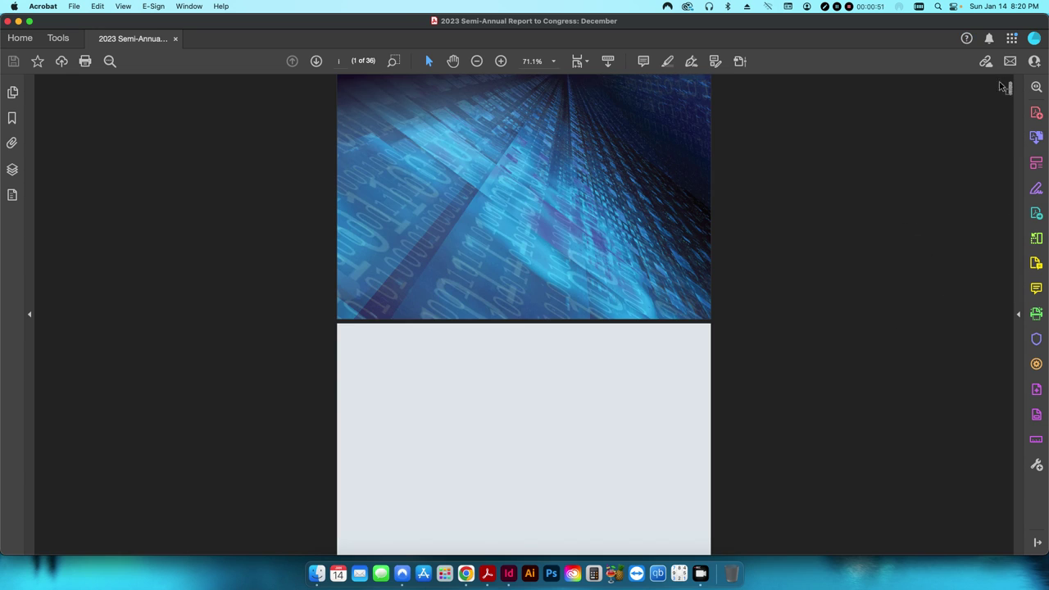
drag(1009, 86, 1001, 553)
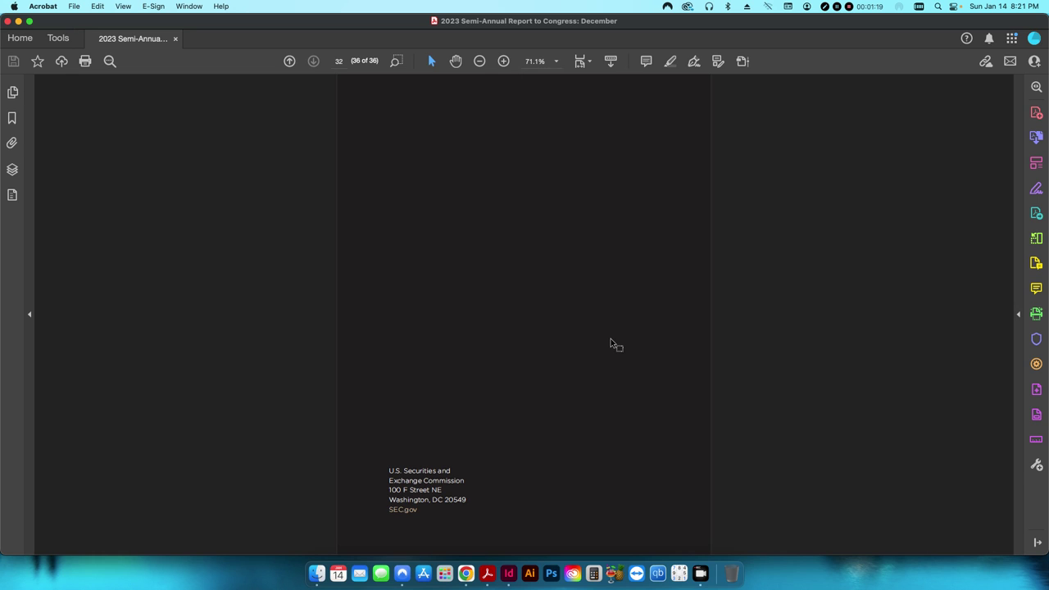
click(18, 22)
Step: Switch to InDesign and create a one-page 8.5 x 11 in document without facing pages, with 0.5 in margins and 0.125 in bleed
click(508, 576)
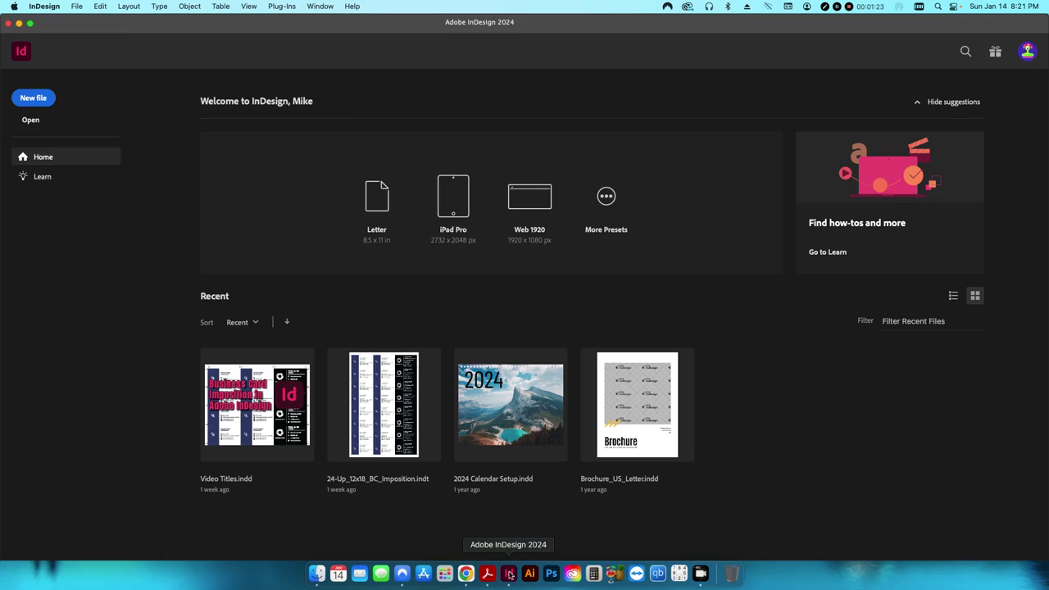
click(34, 98)
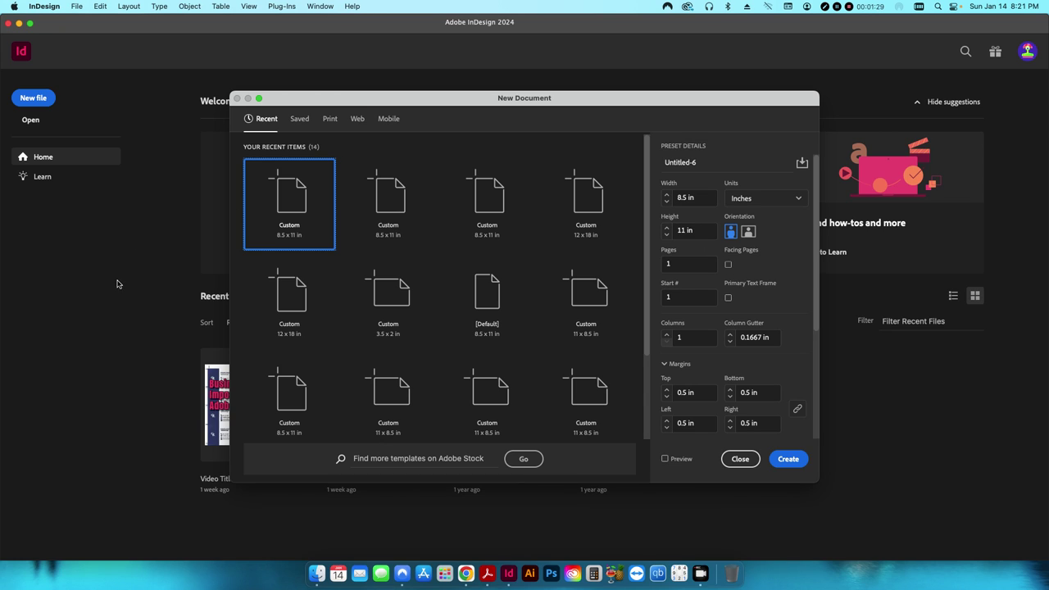
scroll(712, 347, down, 4)
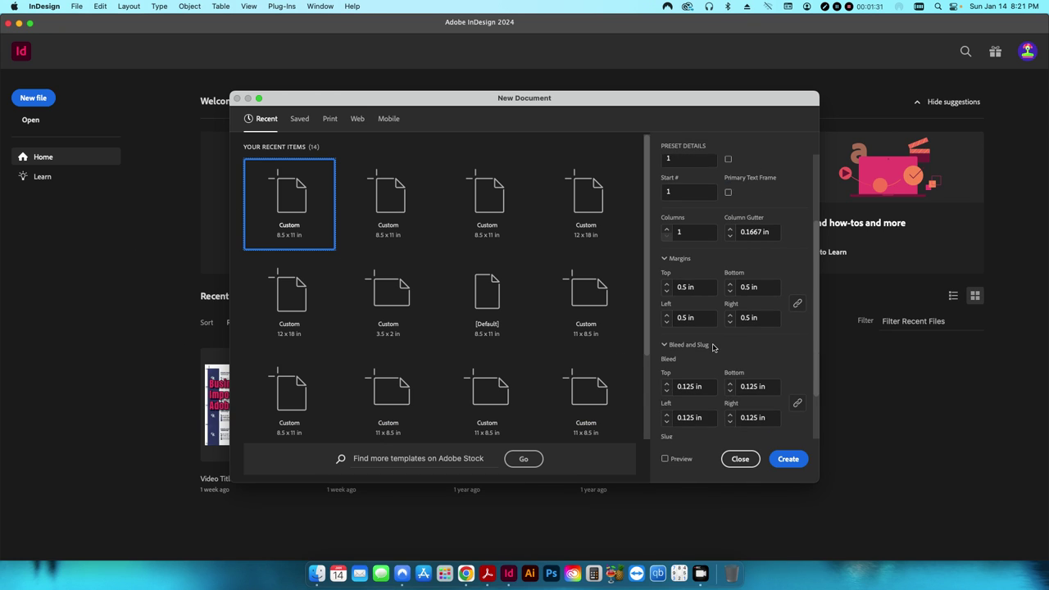
scroll(712, 348, up, 5)
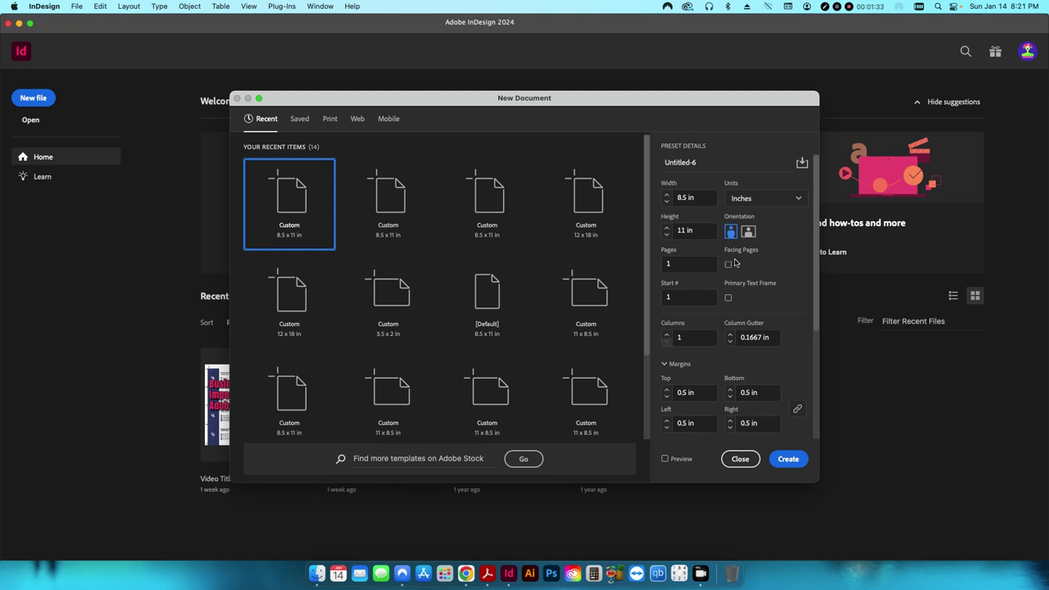
scroll(726, 350, down, 4)
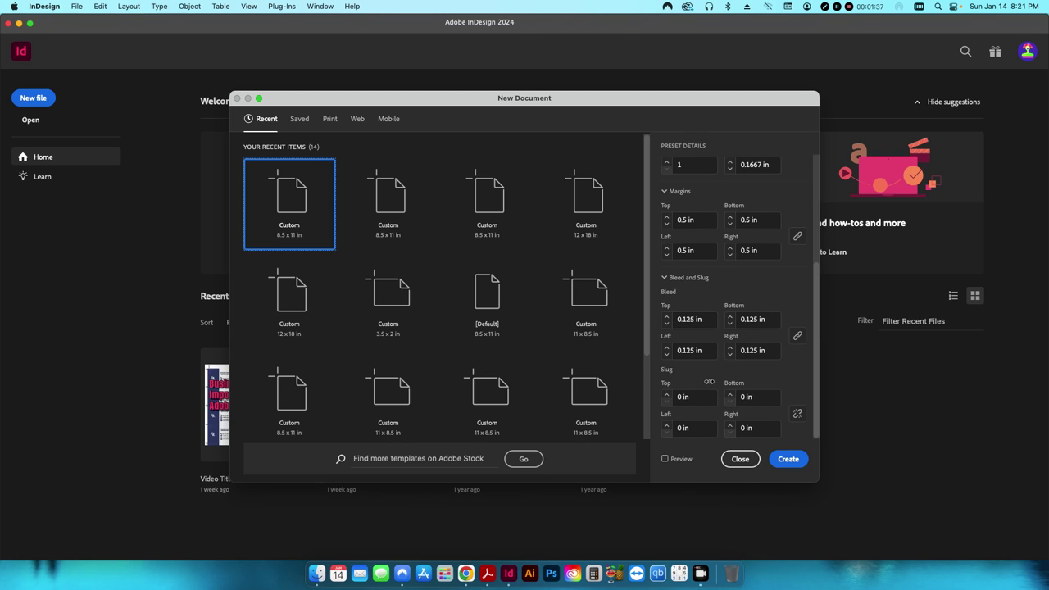
click(789, 460)
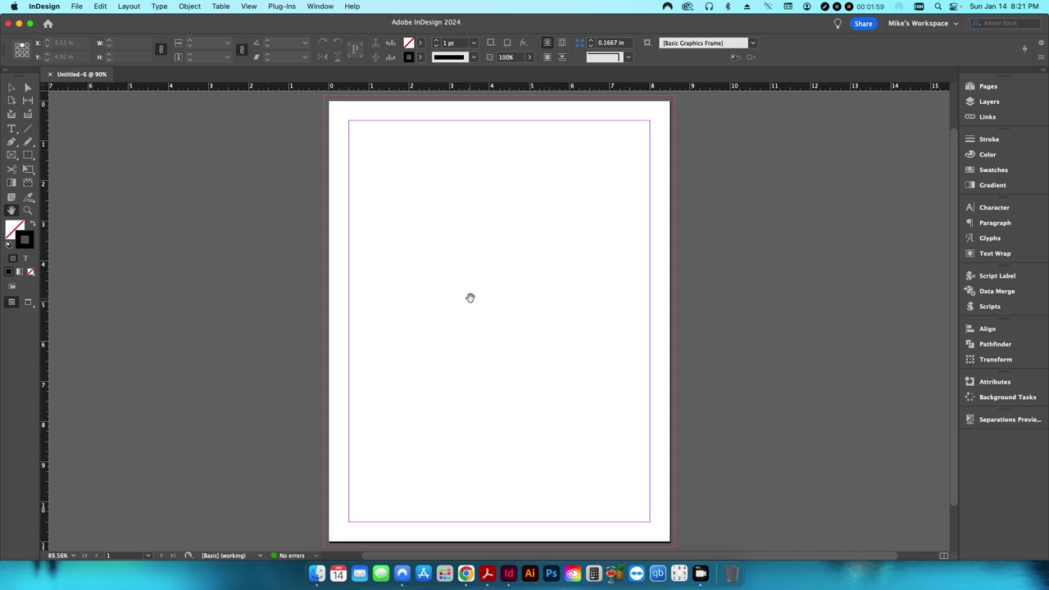
Step: In the print settings, choose PostScript File as the printer, check which PPDs are available, and cancel
click(76, 7)
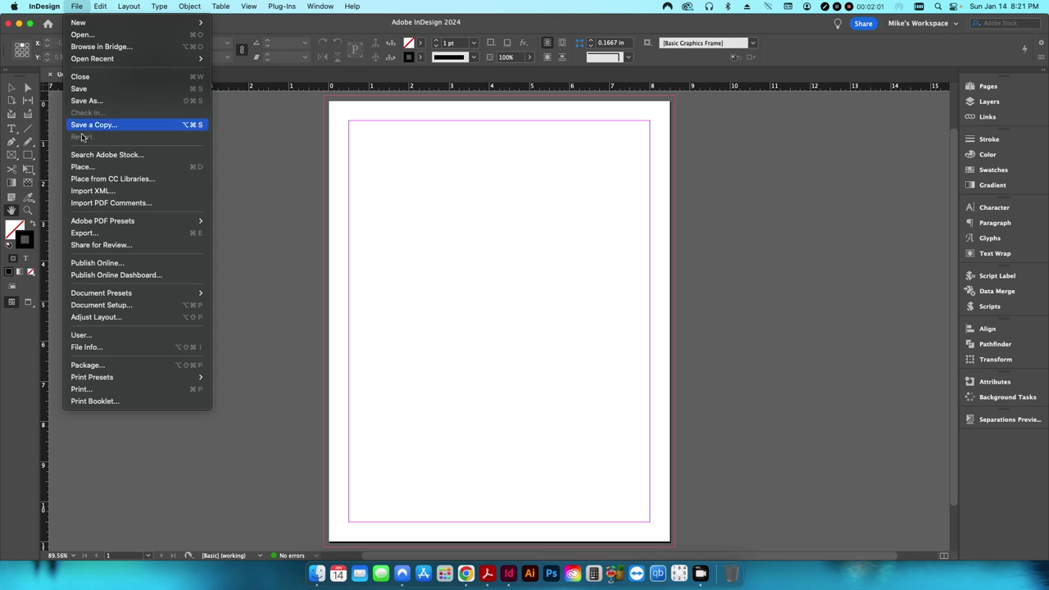
click(80, 388)
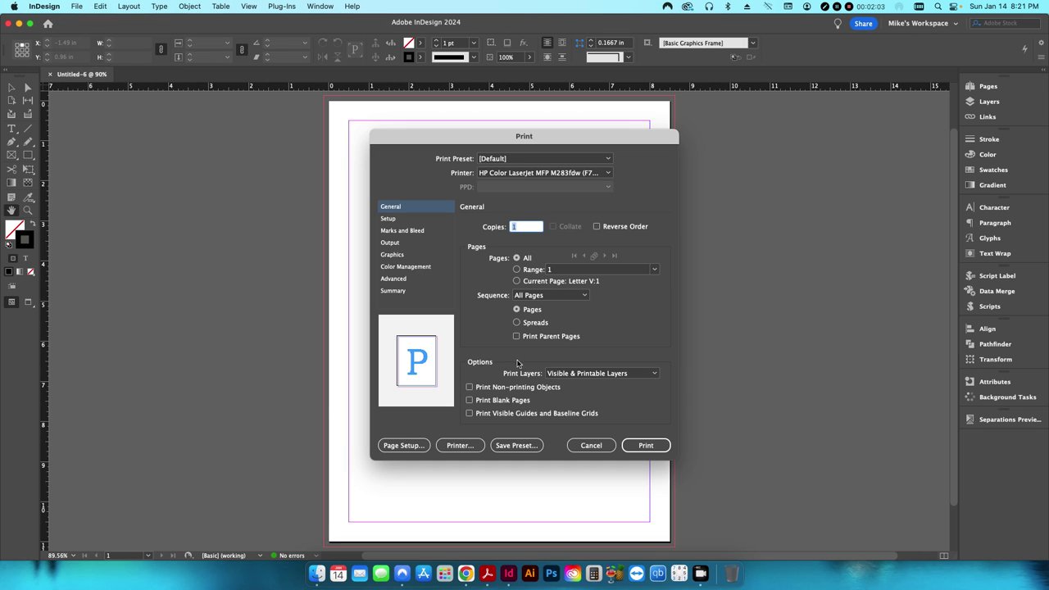
click(496, 173)
click(495, 174)
click(494, 173)
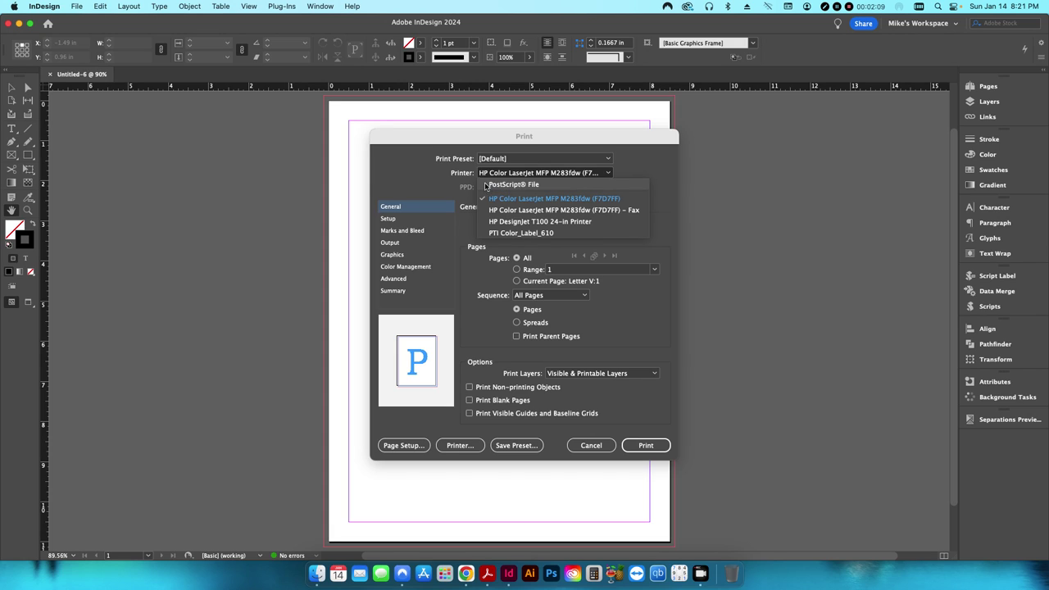
click(502, 187)
click(501, 175)
click(506, 186)
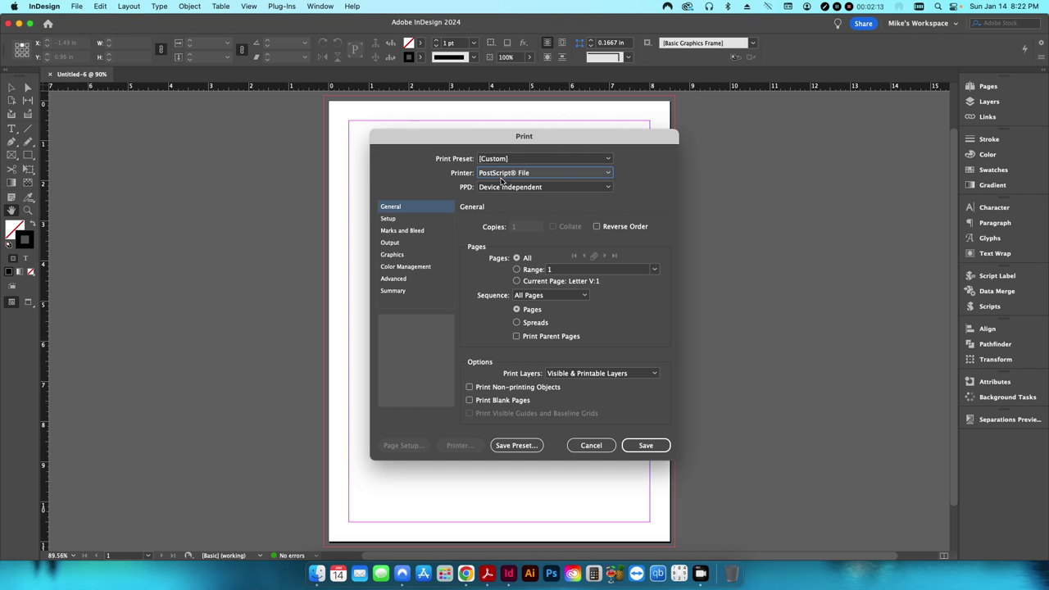
click(502, 179)
click(497, 177)
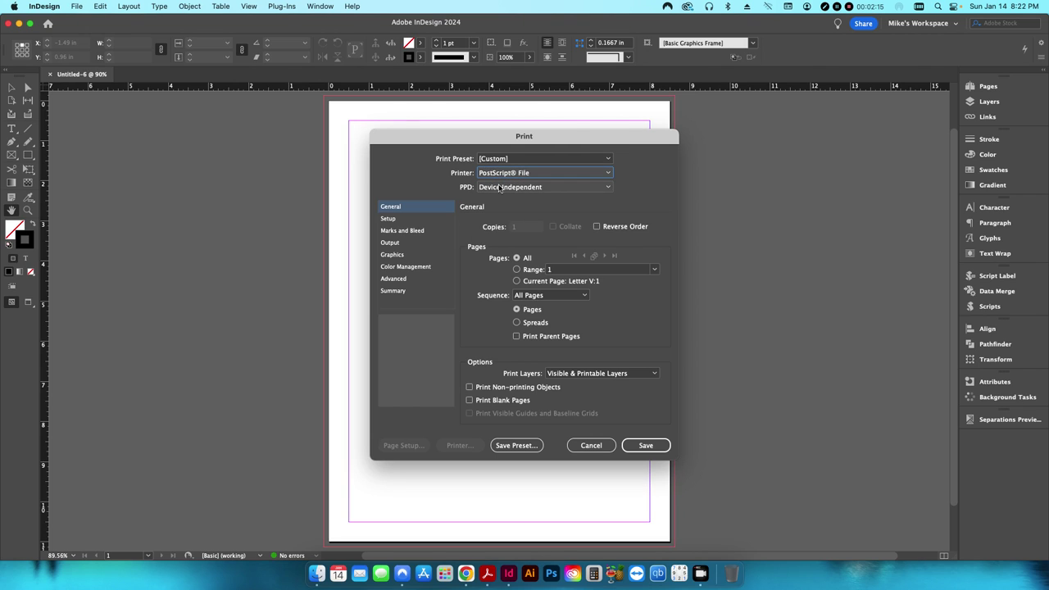
click(499, 187)
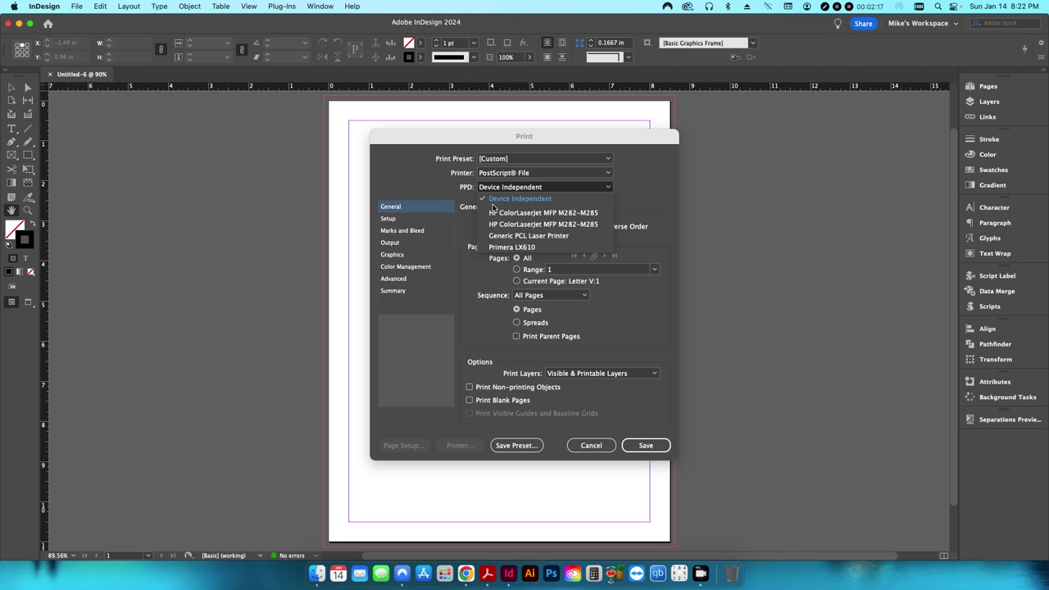
click(466, 198)
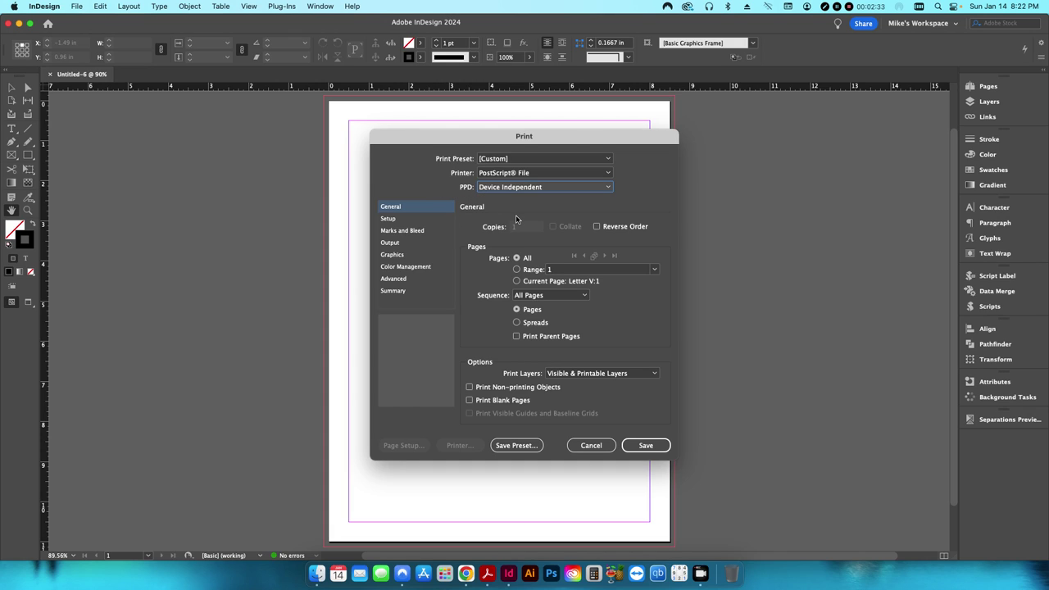
click(583, 445)
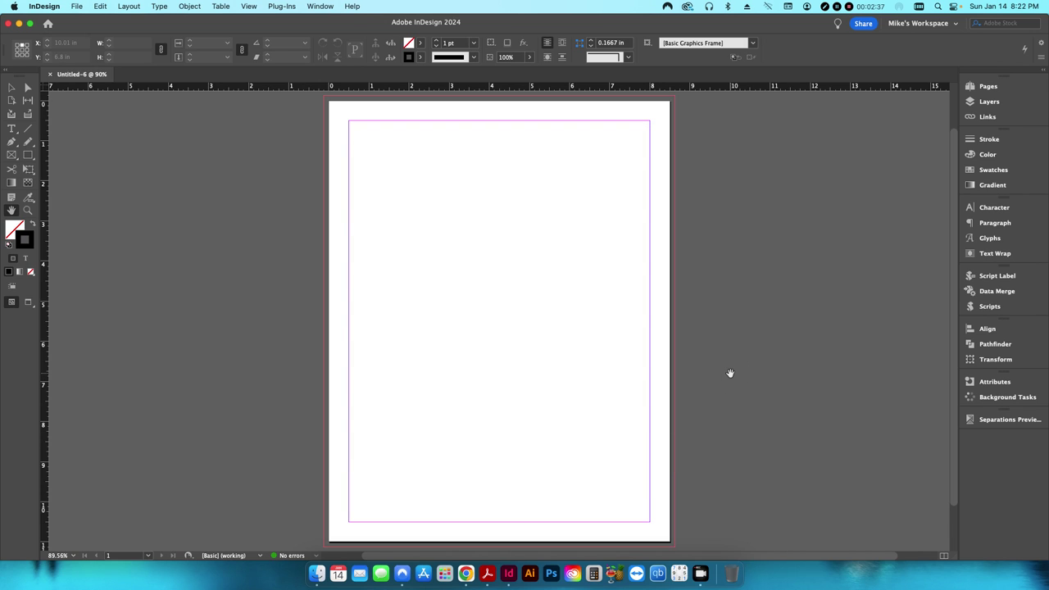
Step: Switch to Chrome and read Adobe's instructions for installing the Acrobat 9 PPD
key(super+h)
click(465, 256)
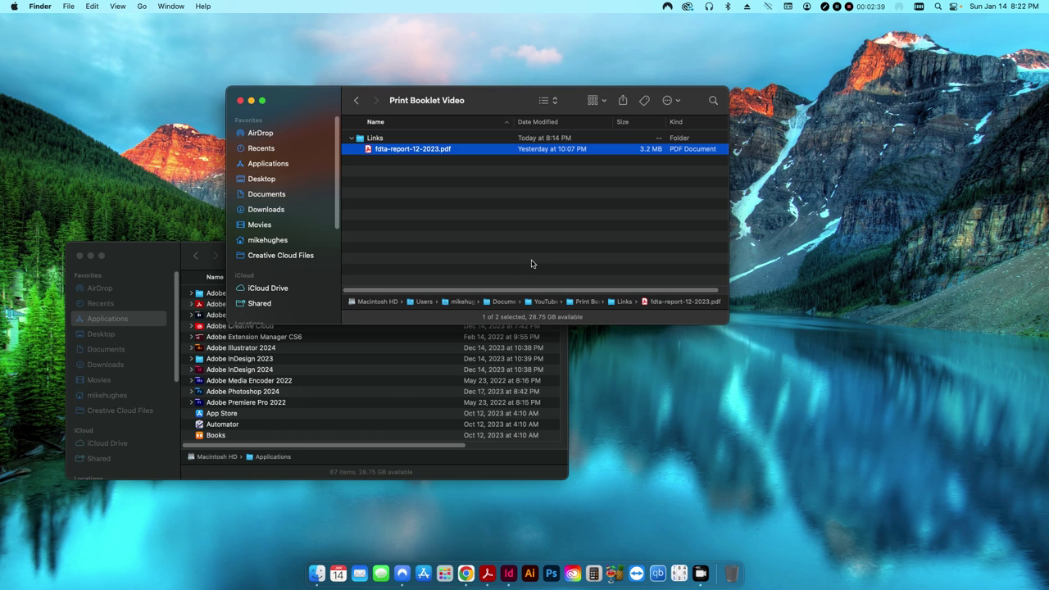
click(466, 574)
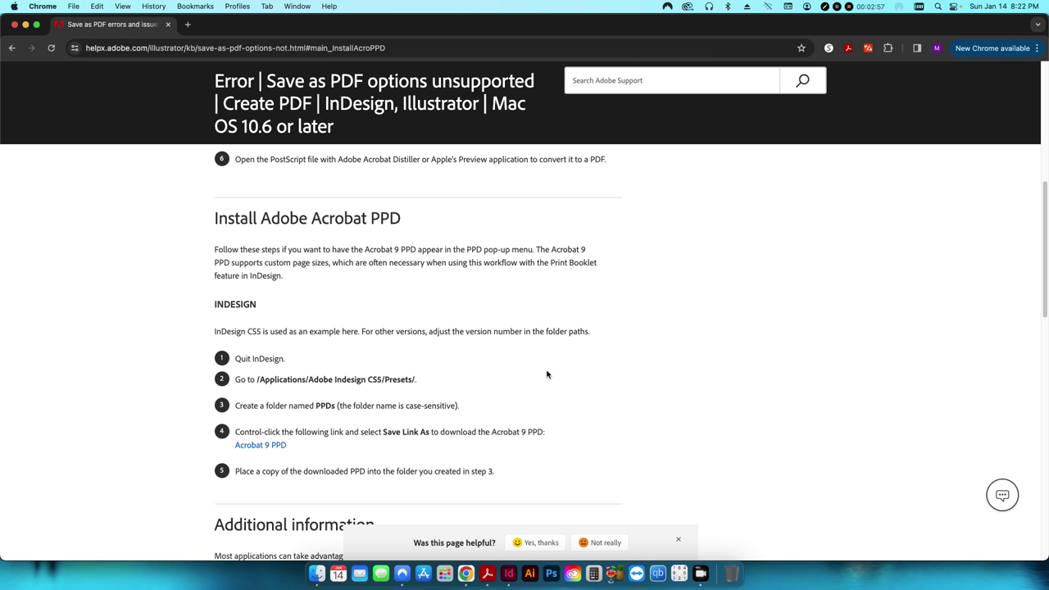
key(super+h)
Step: In Finder's Applications folder, expand Adobe InDesign 2023, its Presets folder and PPDs to reveal ADPDF9.PPD
click(491, 239)
click(224, 249)
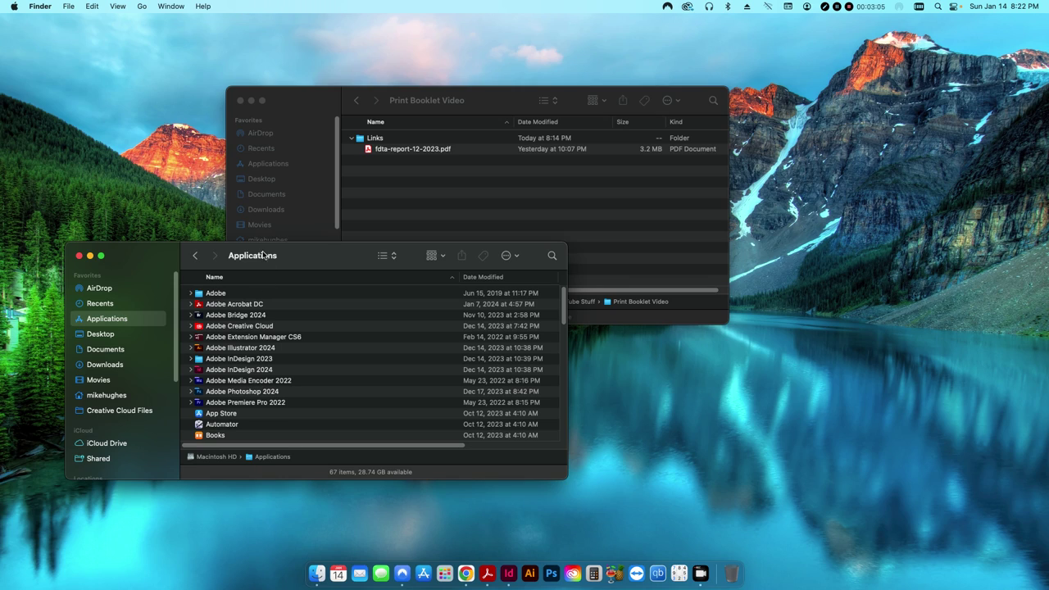
drag(264, 242, 270, 186)
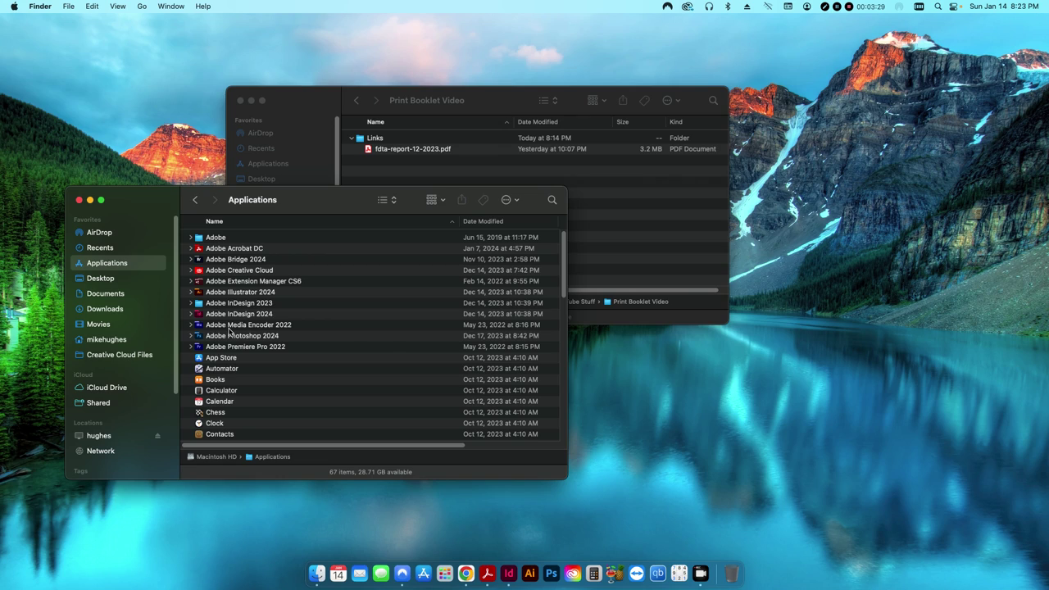
click(191, 303)
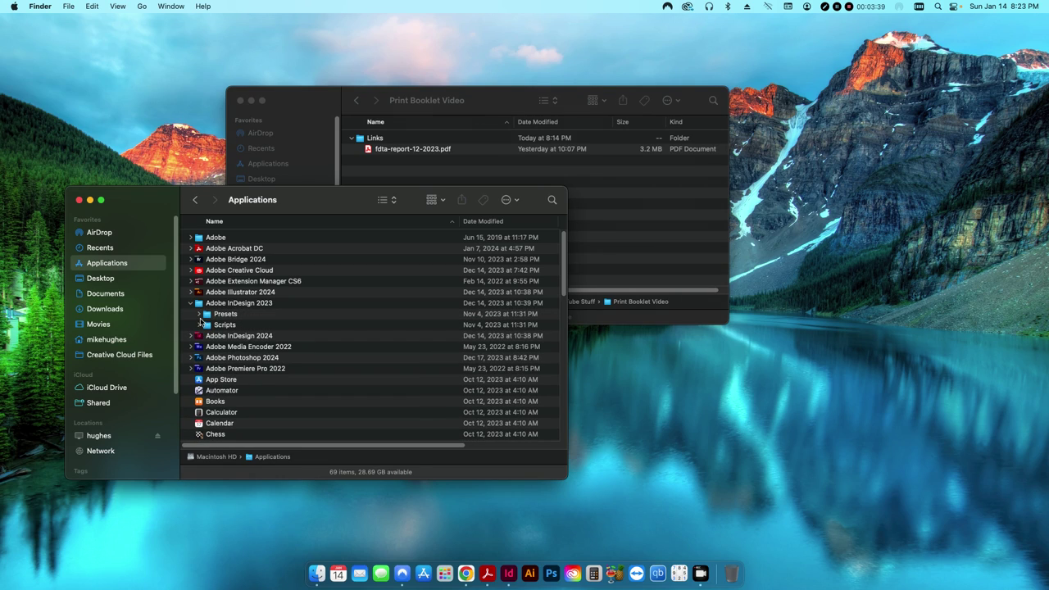
click(199, 315)
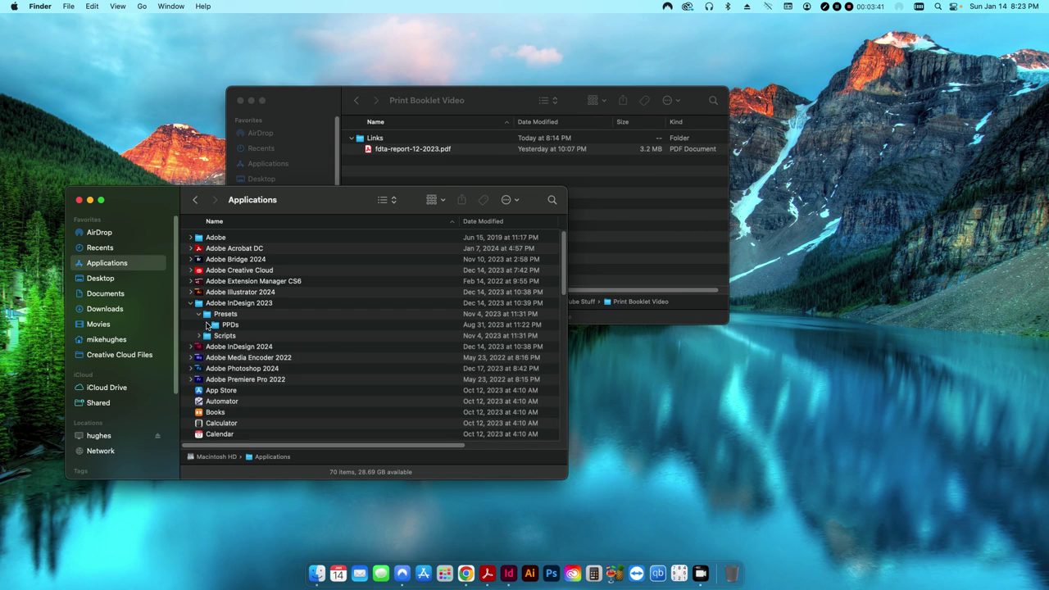
click(208, 326)
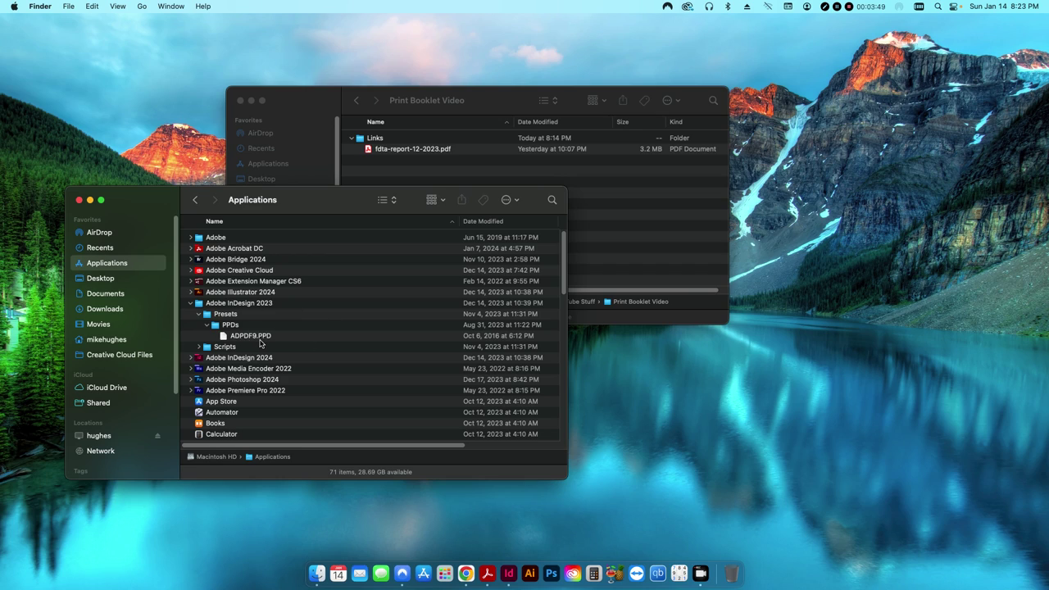
Step: Expand the Adobe InDesign 2024 folder and check its Presets folder for a PPDs folder
click(191, 358)
scroll(246, 371, down, 3)
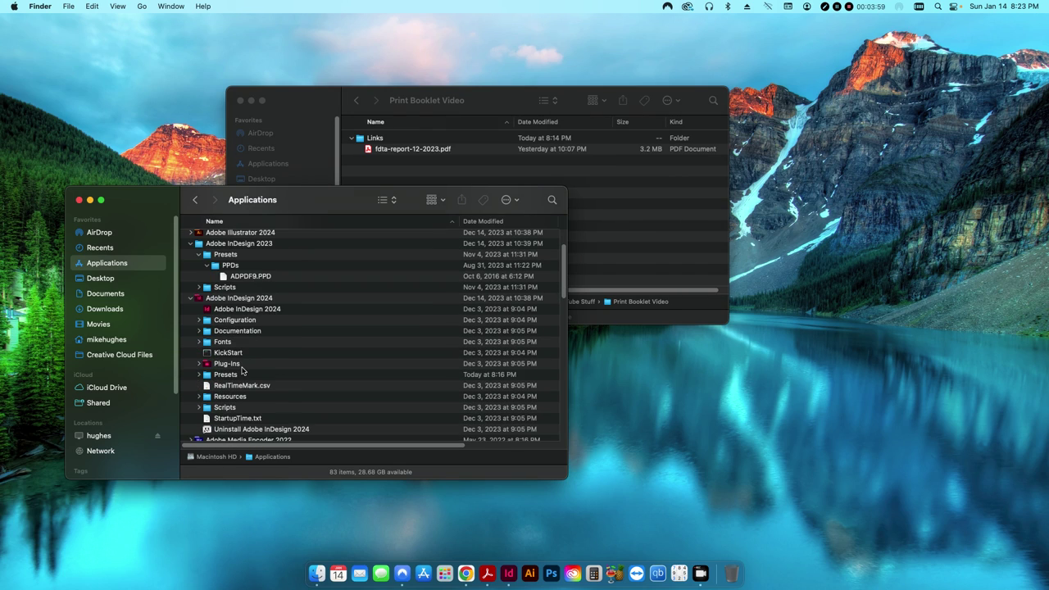
double_click(222, 371)
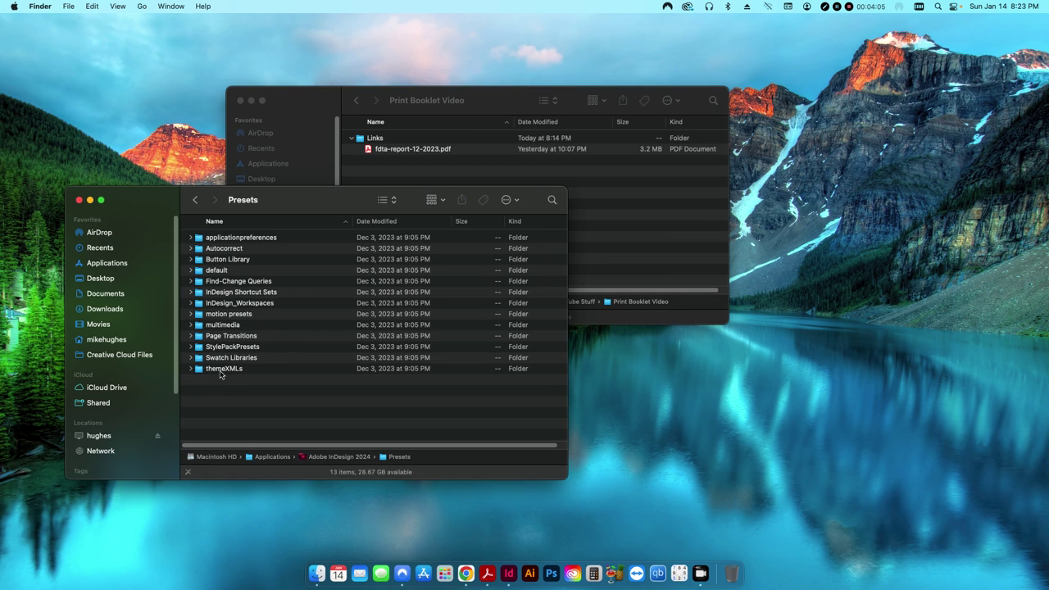
click(195, 199)
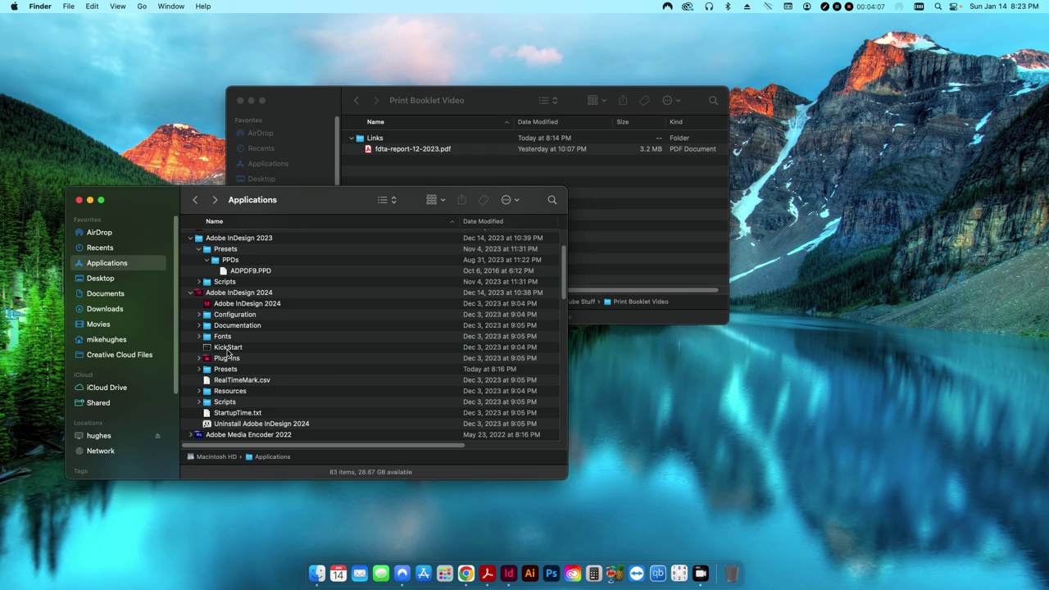
Step: Copy the PPDs folder into the Adobe InDesign 2024 Presets folder, authorising with the account password, and check the copied contents
drag(226, 262, 228, 370)
text(•••••)
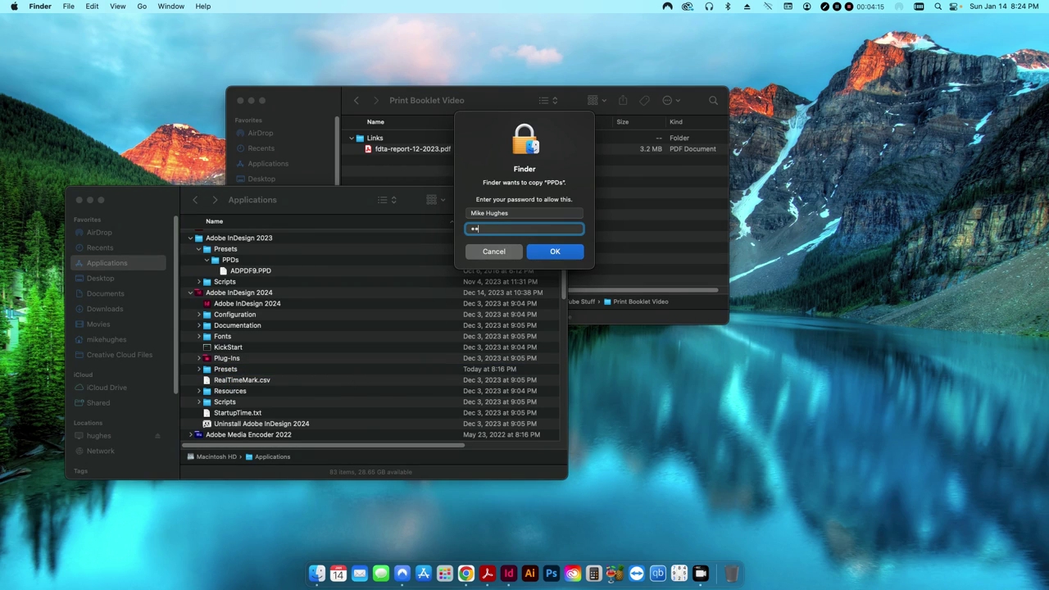
text(••)
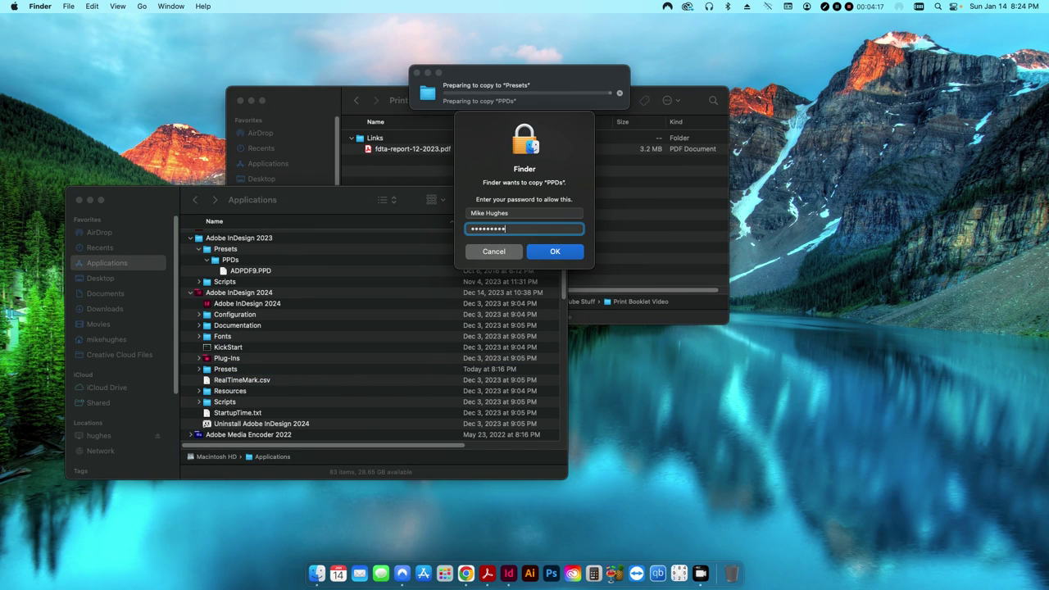
key(BackSpace)
key(BackSpace)
key(BackSpace)
key(BackSpace)
key(BackSpace)
text(••••••••)
key(Return)
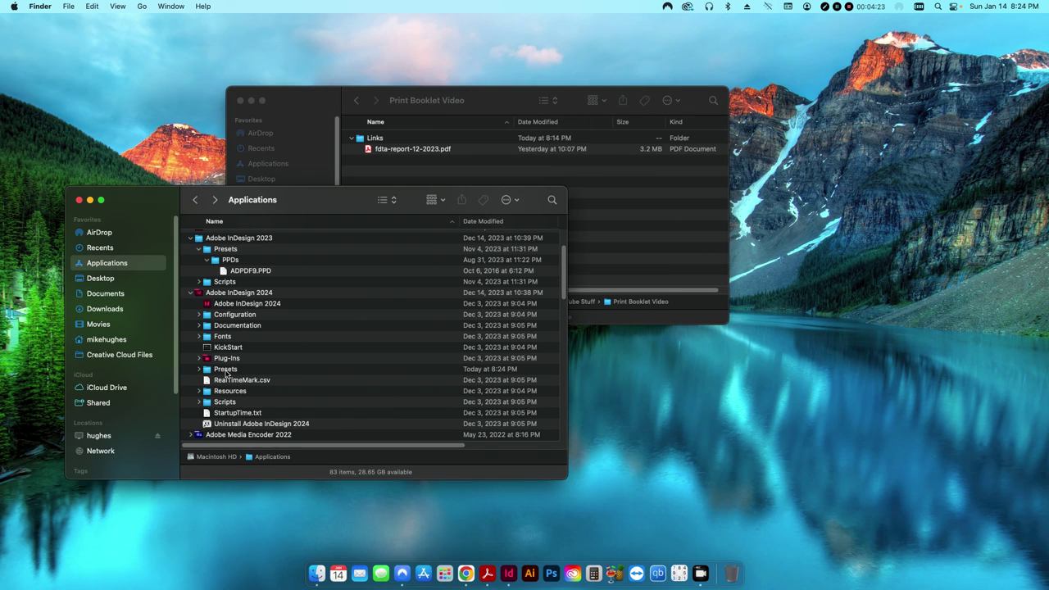
double_click(226, 369)
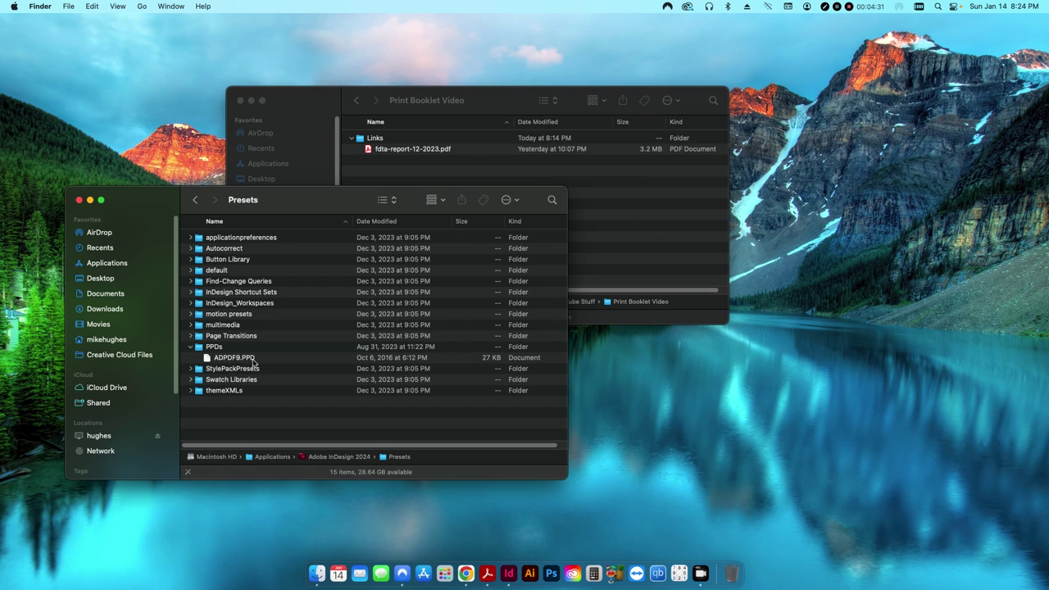
click(191, 349)
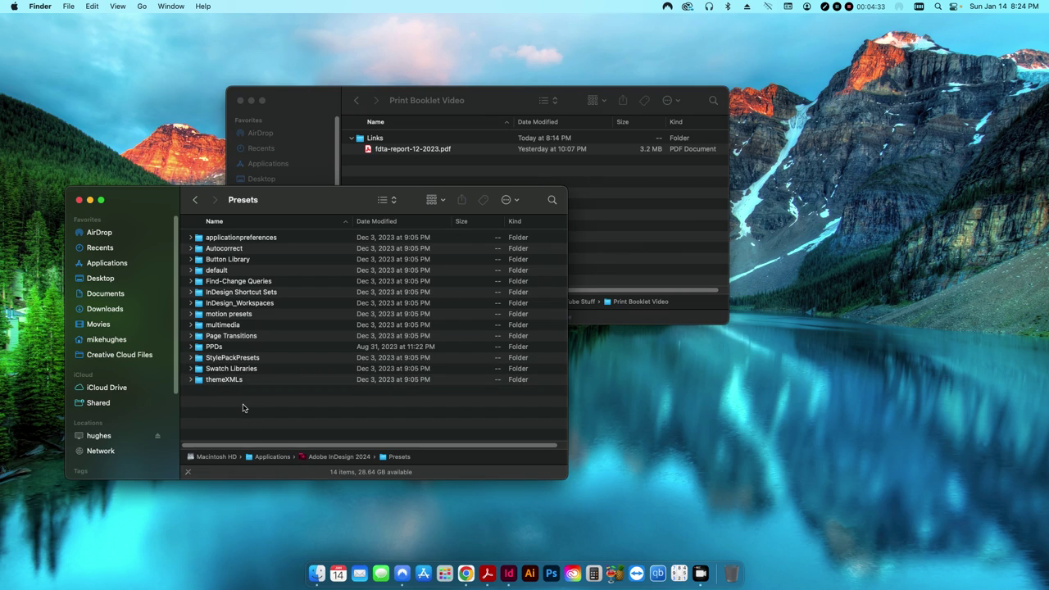
Step: Switch to InDesign and check in the Print dialog that Adobe PDF 9.0 is available as the PPD for a PostScript File, then cancel
click(508, 573)
click(77, 6)
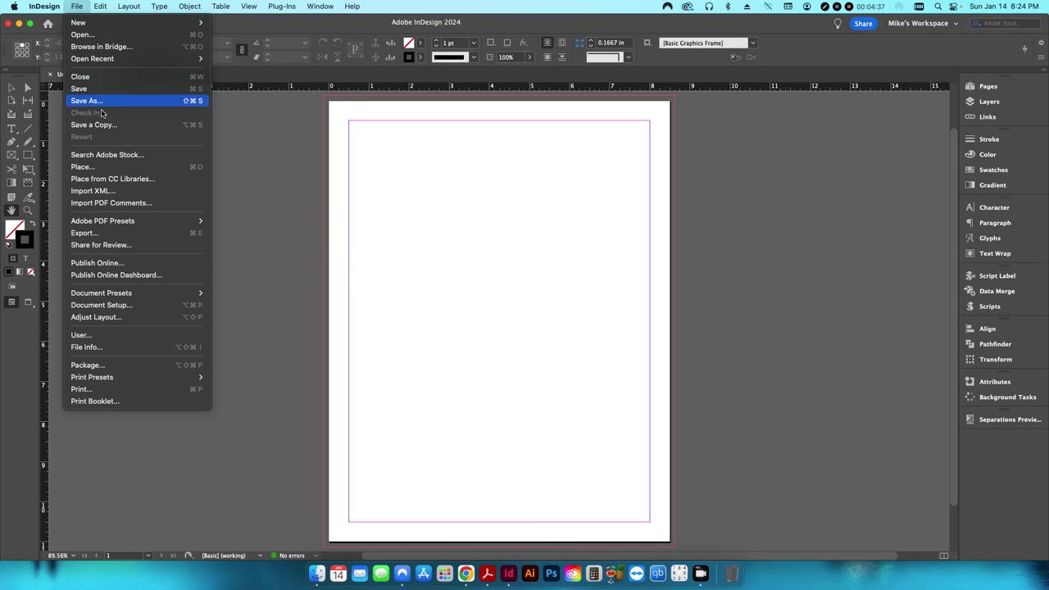
click(180, 389)
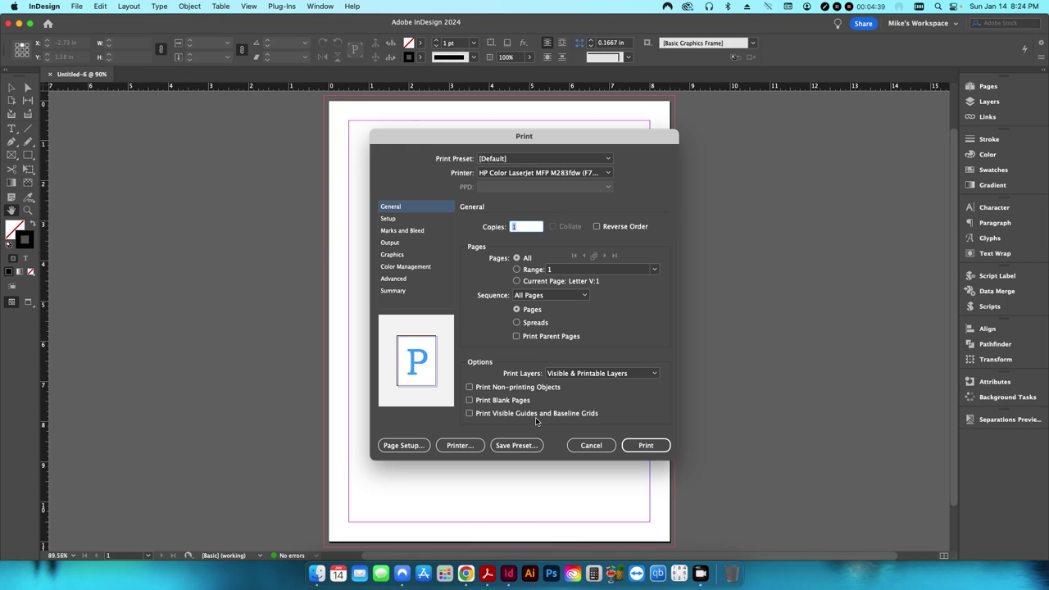
click(501, 173)
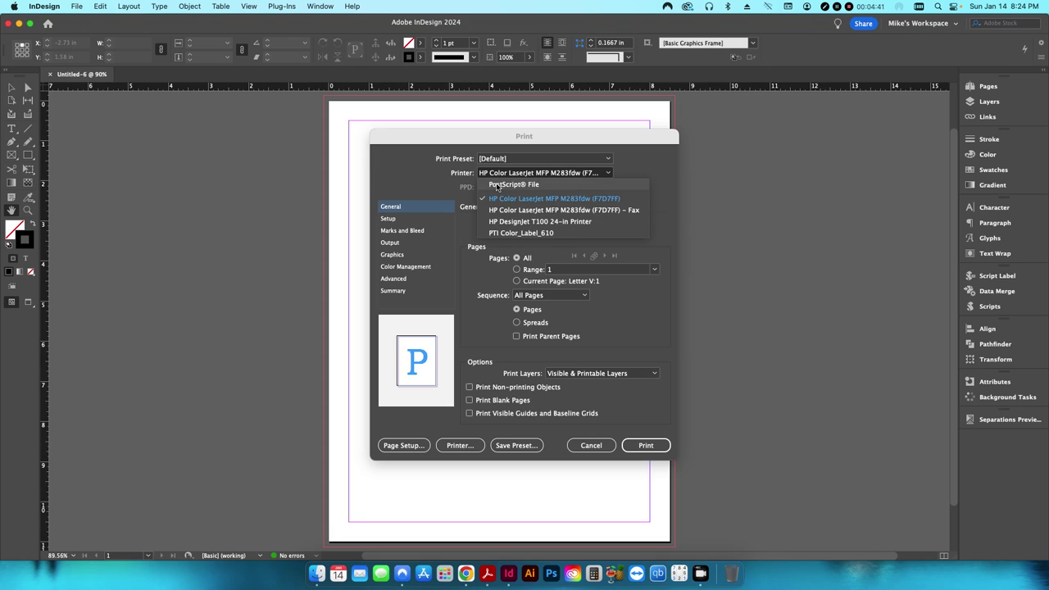
click(497, 186)
click(514, 188)
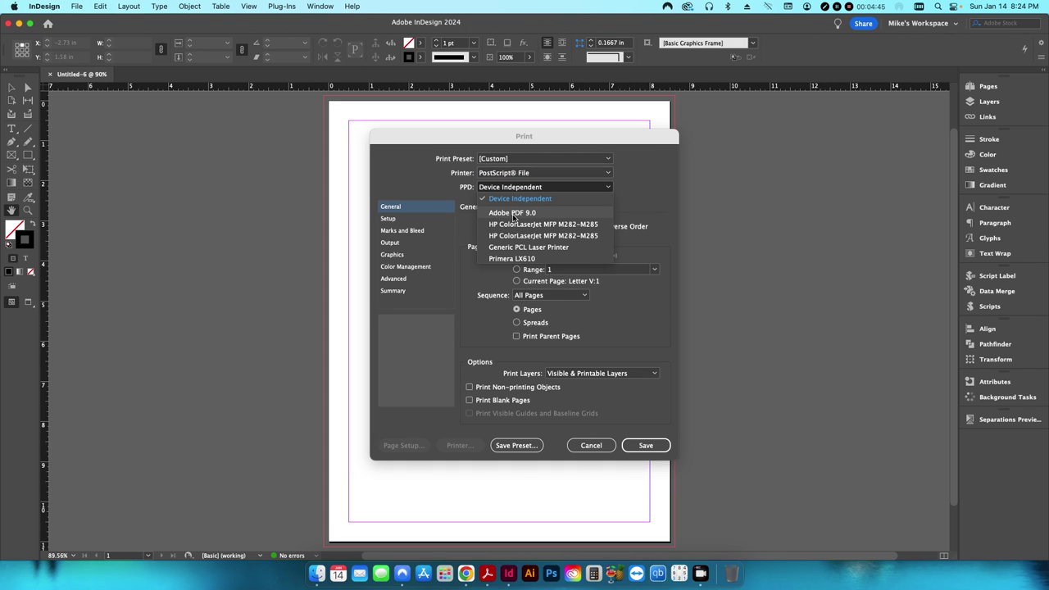
click(514, 213)
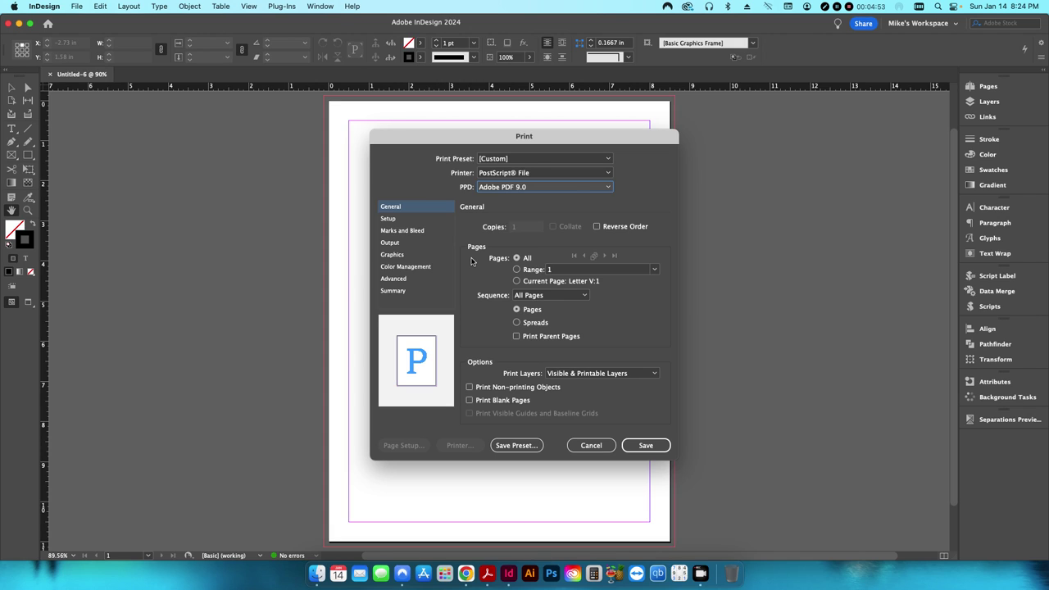
click(592, 445)
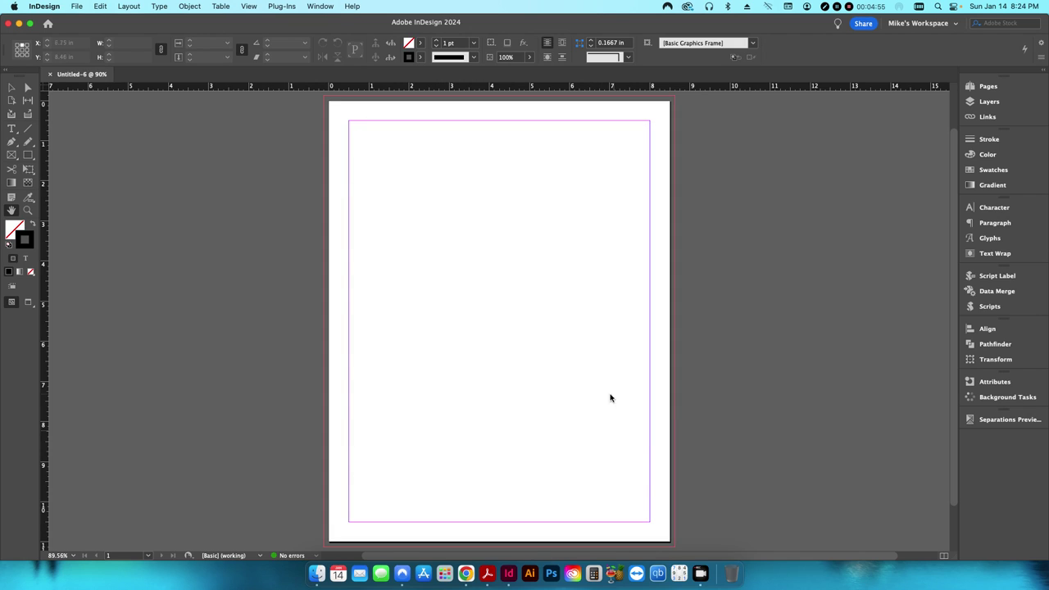
Step: Run the MultiPageImporter.jsx script and choose fdta-report-12-2023.pdf from the Links folder as the file to place
click(977, 310)
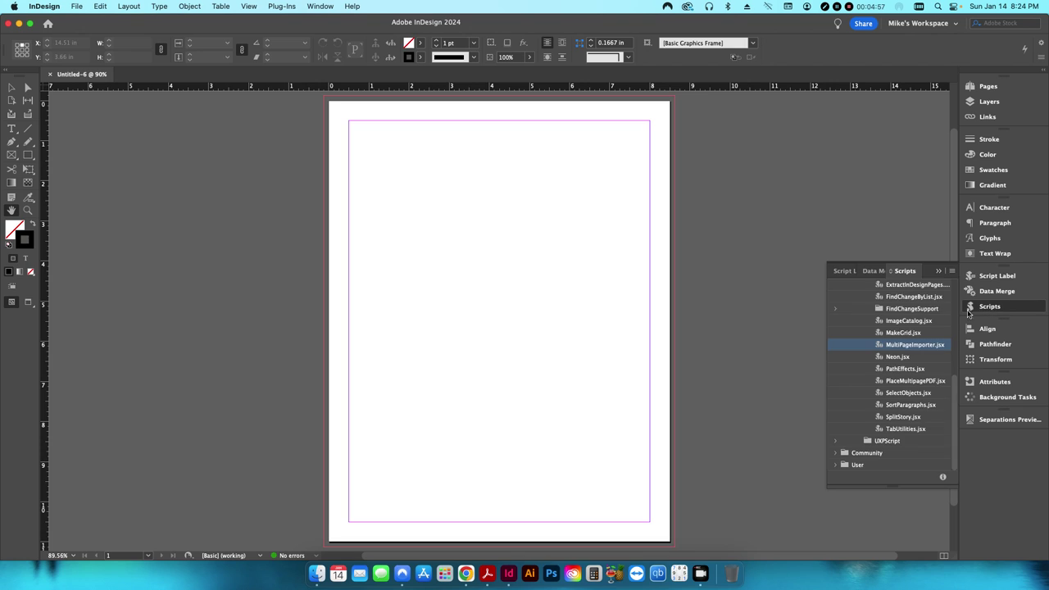
double_click(907, 345)
click(395, 162)
double_click(395, 162)
click(414, 162)
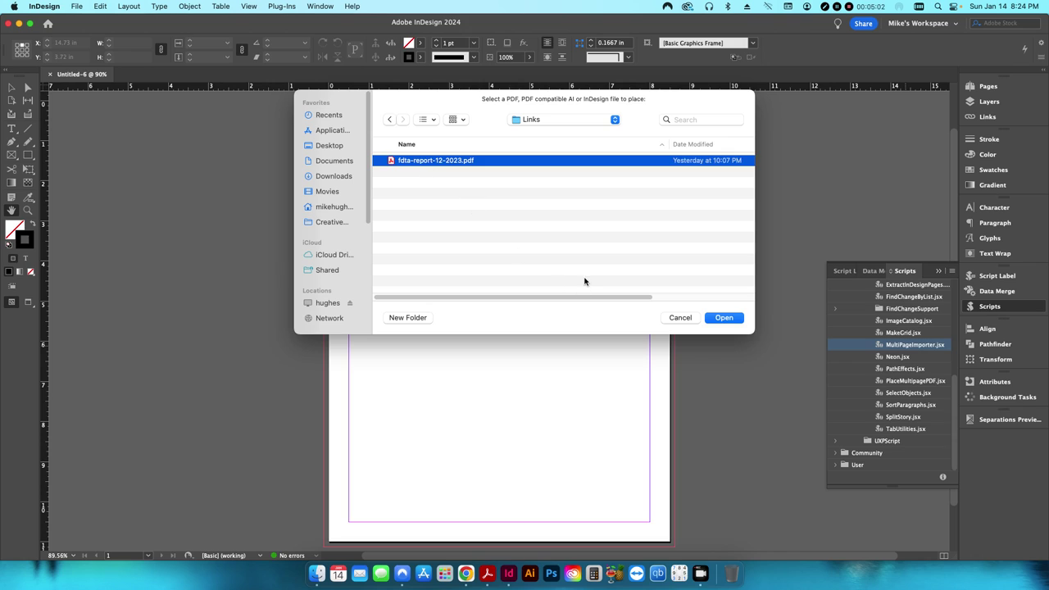
click(721, 318)
Step: Choose the crop option for the imported PDF and place all its pages centred, starting on document page 1
click(569, 331)
click(579, 383)
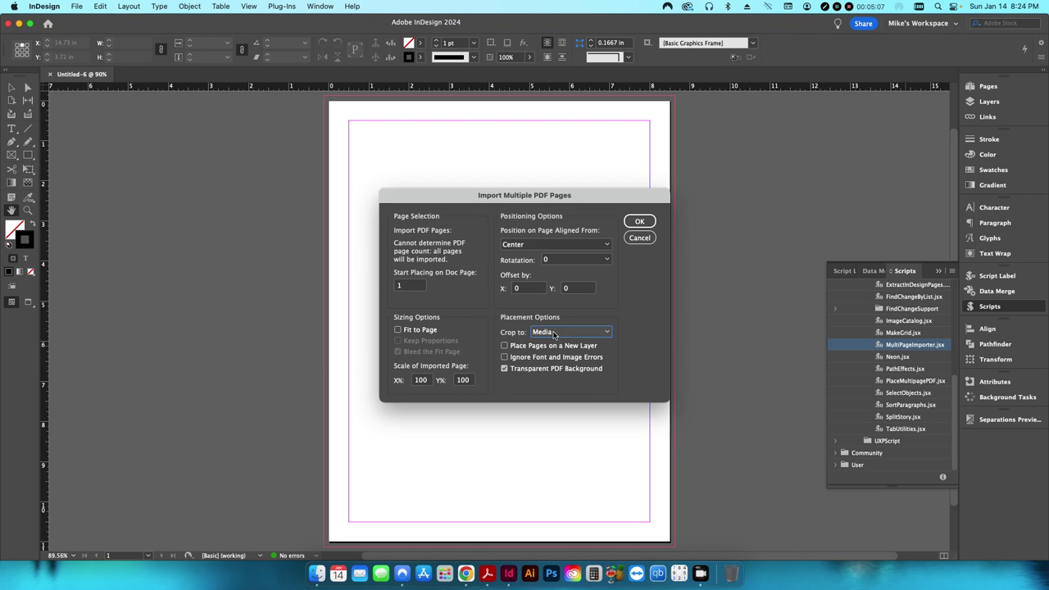
click(554, 332)
click(552, 386)
click(640, 221)
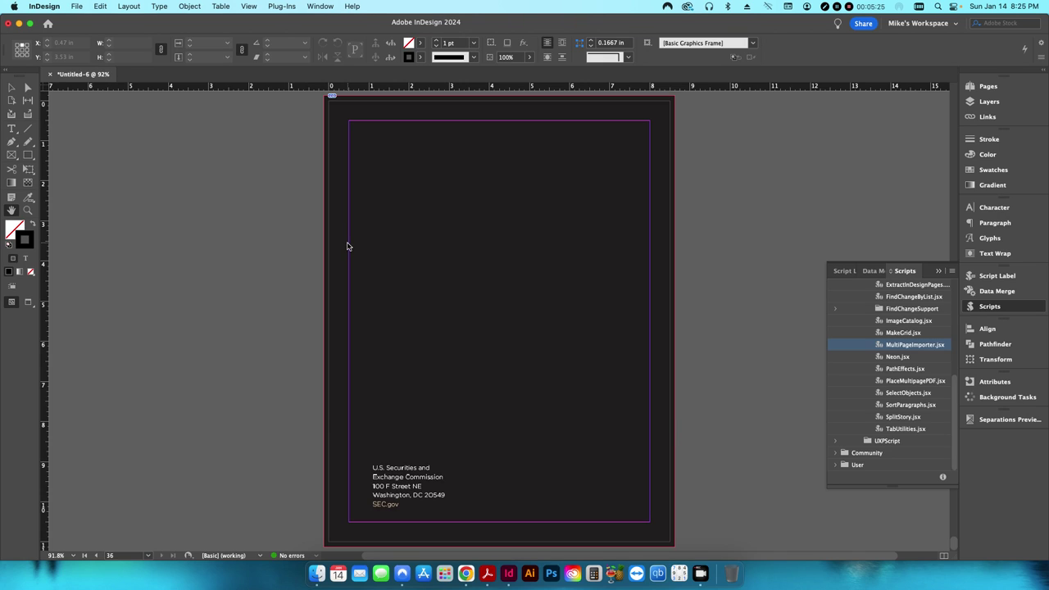
Step: Save the document as Print Booklet Example in the Print Booklet Video folder and look through its page thumbnails up to page 1
key(super+s)
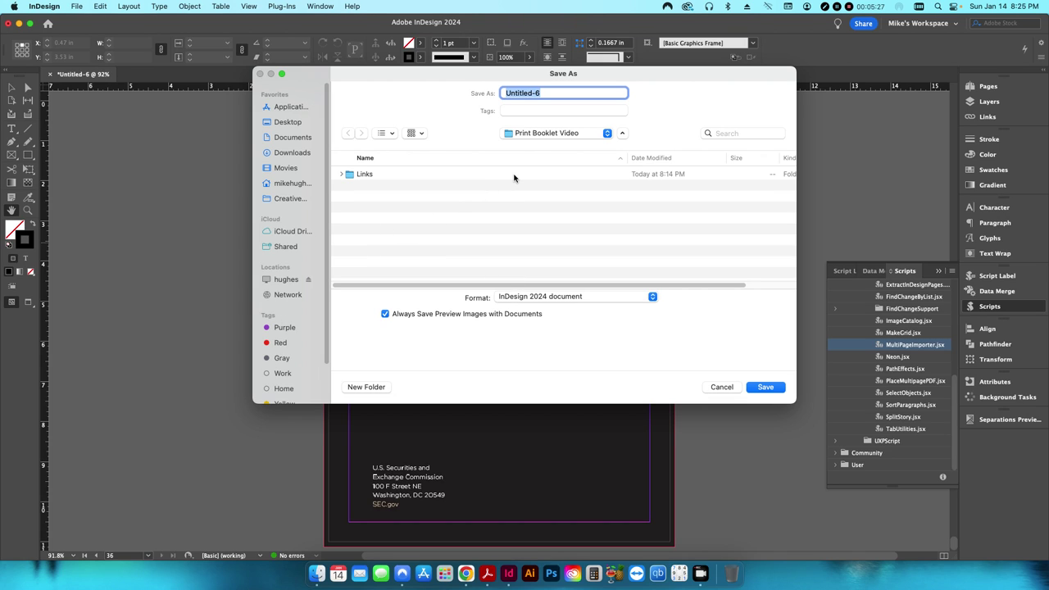
text(Print Booklet Example)
key(Return)
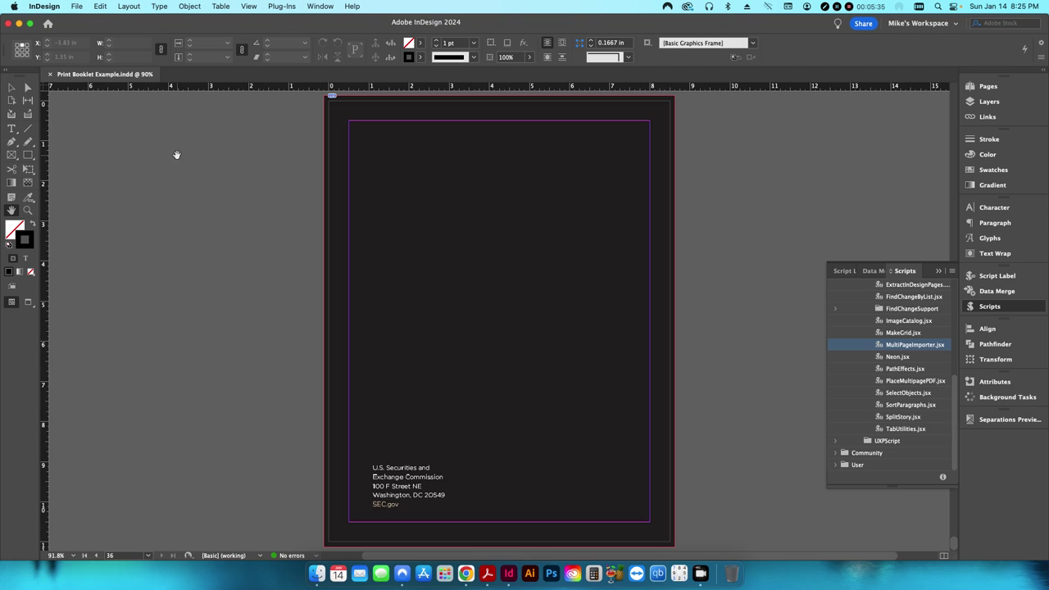
click(978, 87)
scroll(957, 414, up, 5)
scroll(869, 246, up, 10)
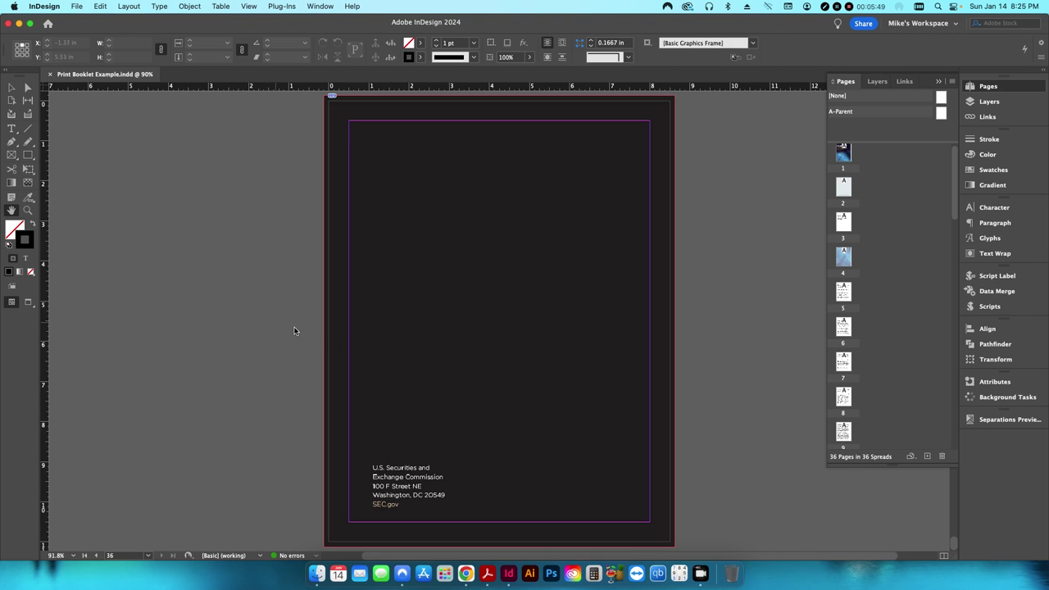
Step: Start Print Booklet and set its print settings to a PostScript File printer with the Adobe PDF 9.0 PPD
click(75, 8)
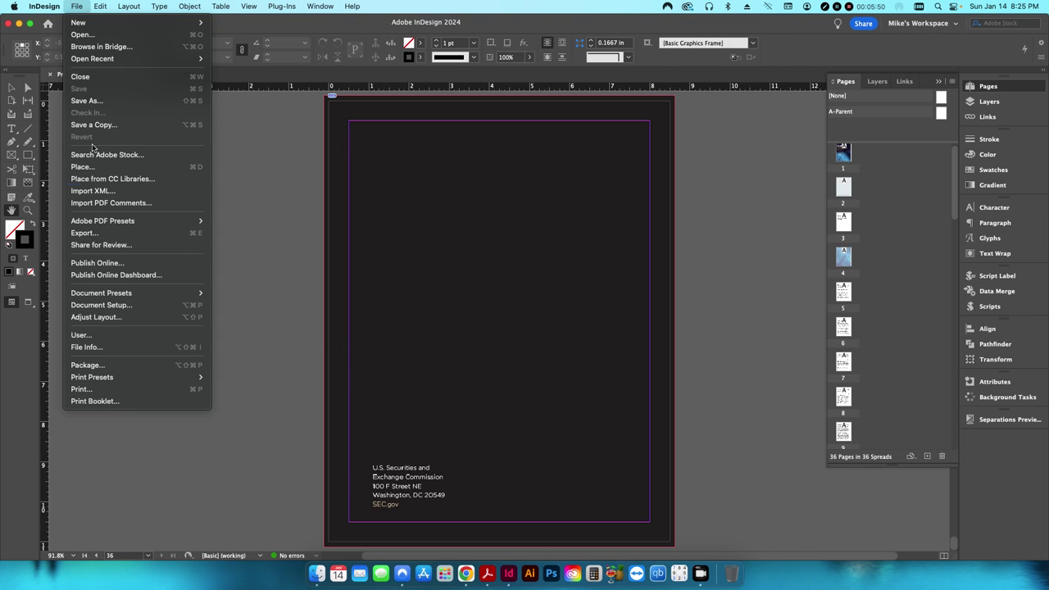
click(105, 402)
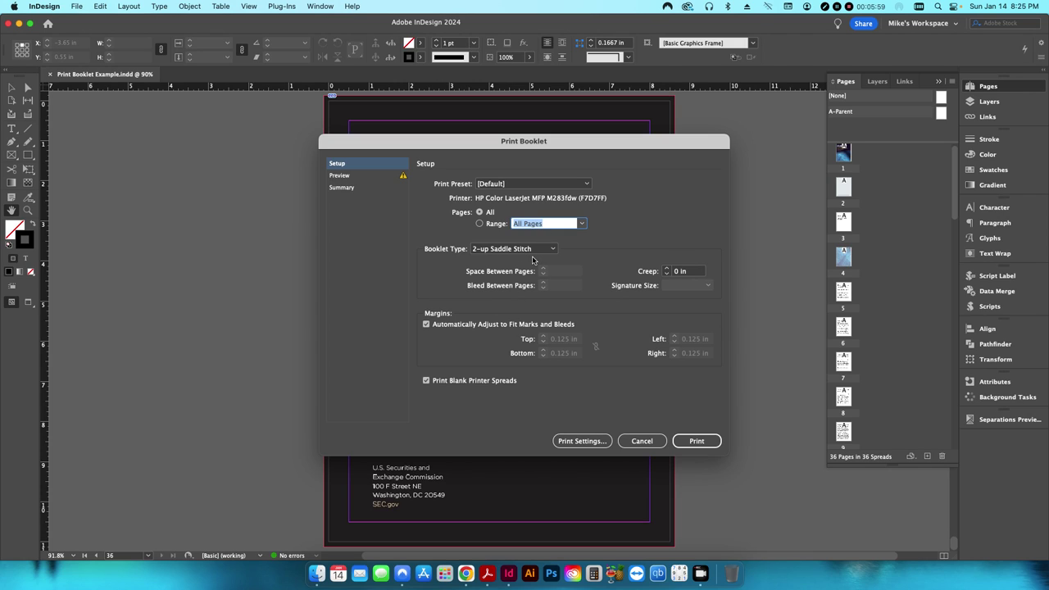
click(573, 447)
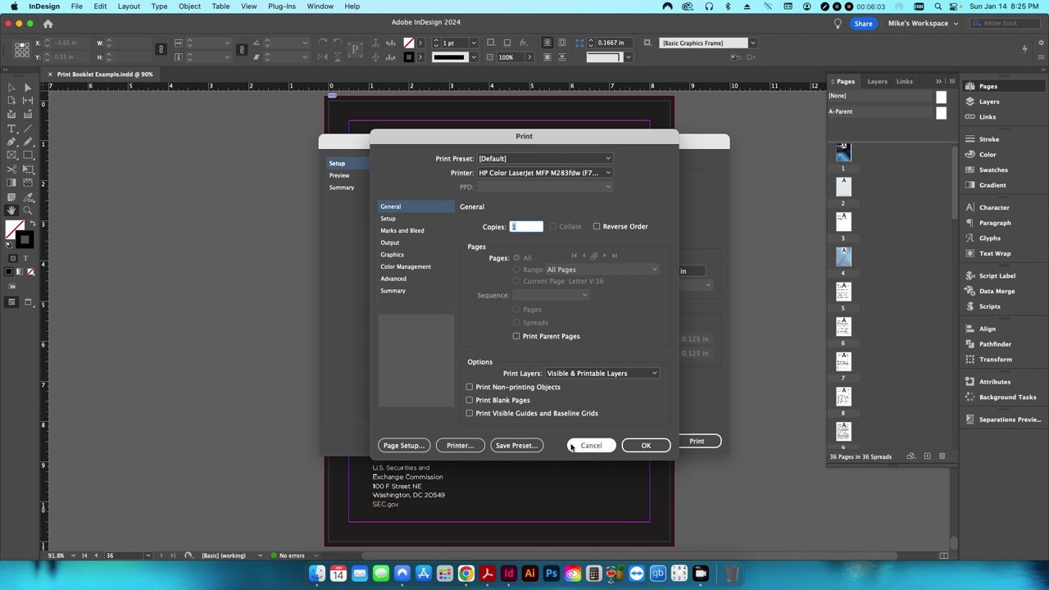
click(493, 175)
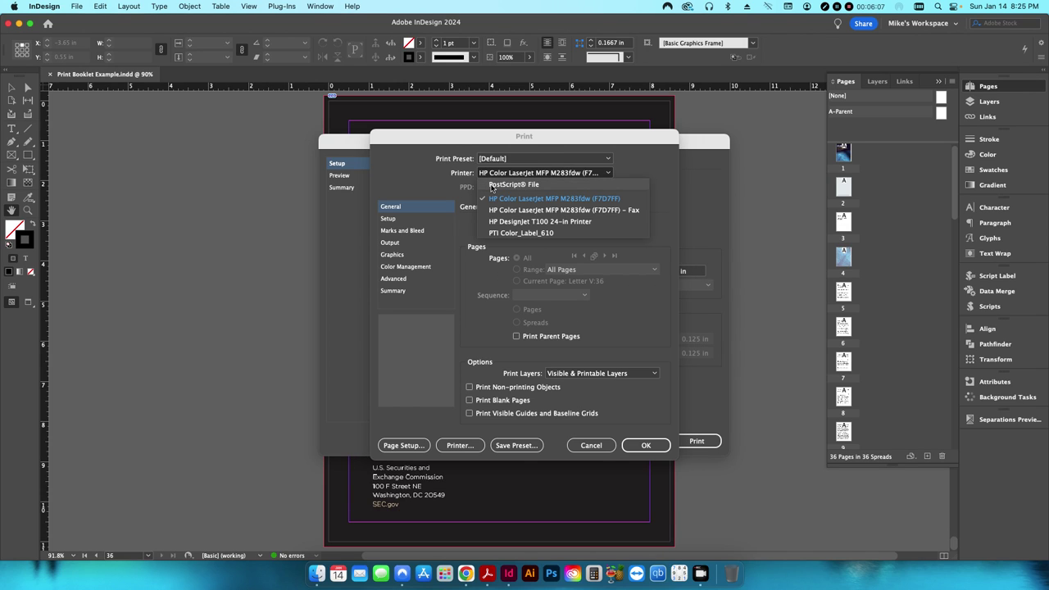
click(514, 185)
click(513, 188)
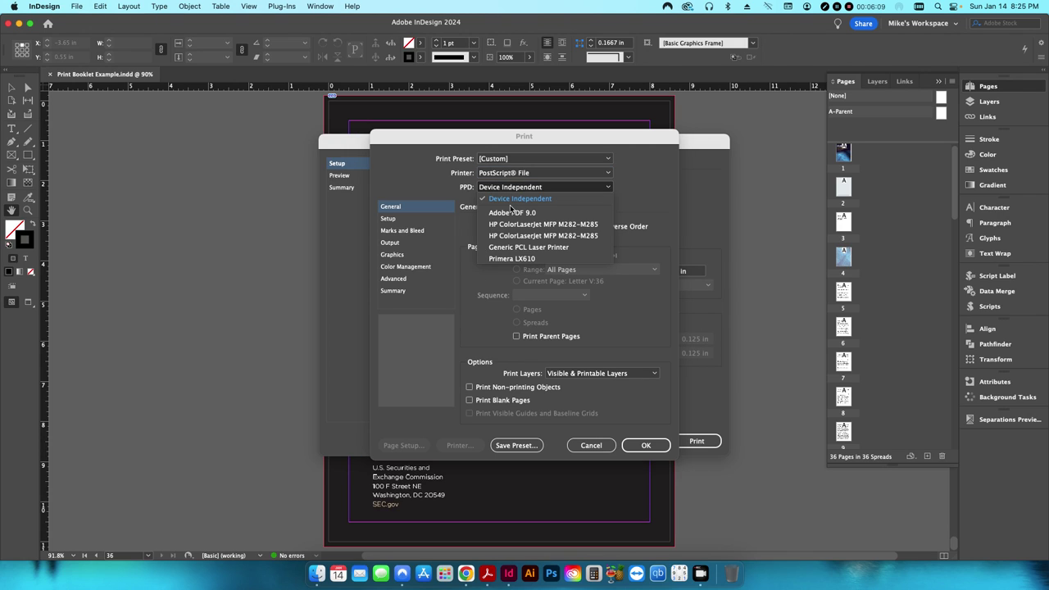
click(501, 215)
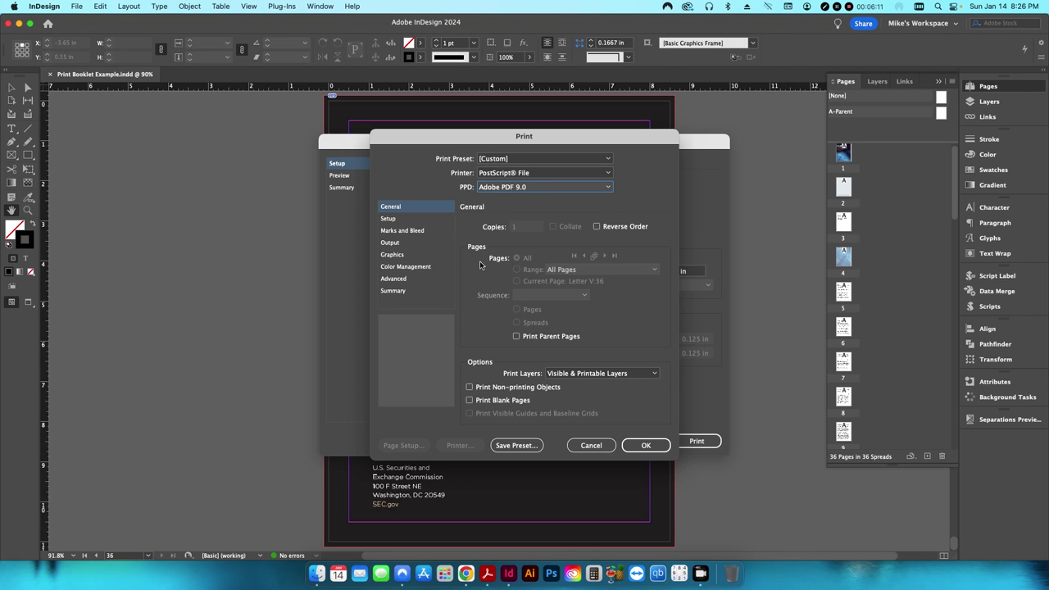
Step: Set a custom paper size of 18 in wide by 12 in high with the page position Centered
click(400, 219)
click(547, 228)
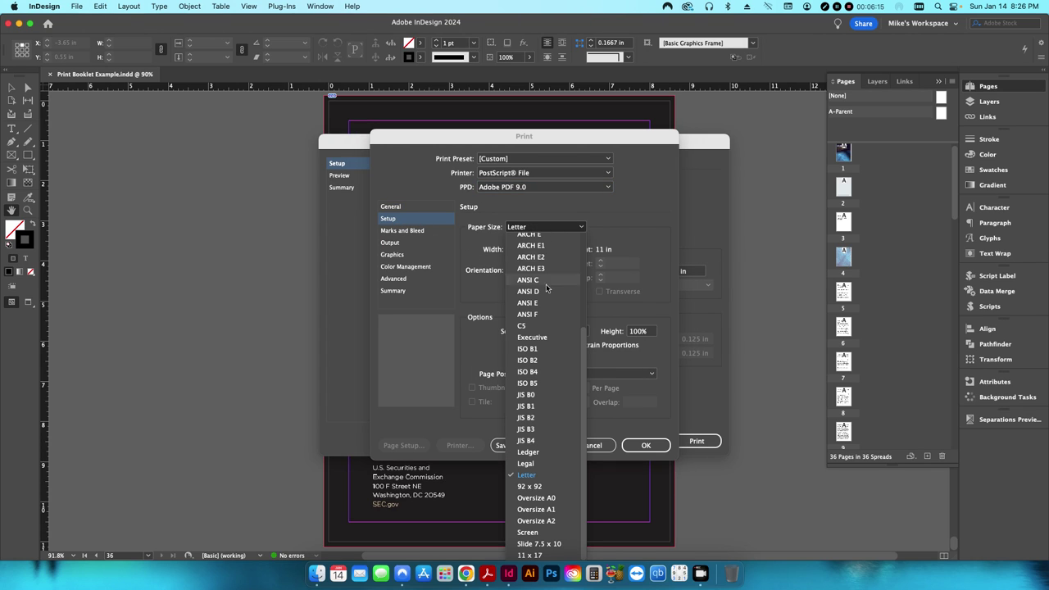
scroll(556, 271, up, 5)
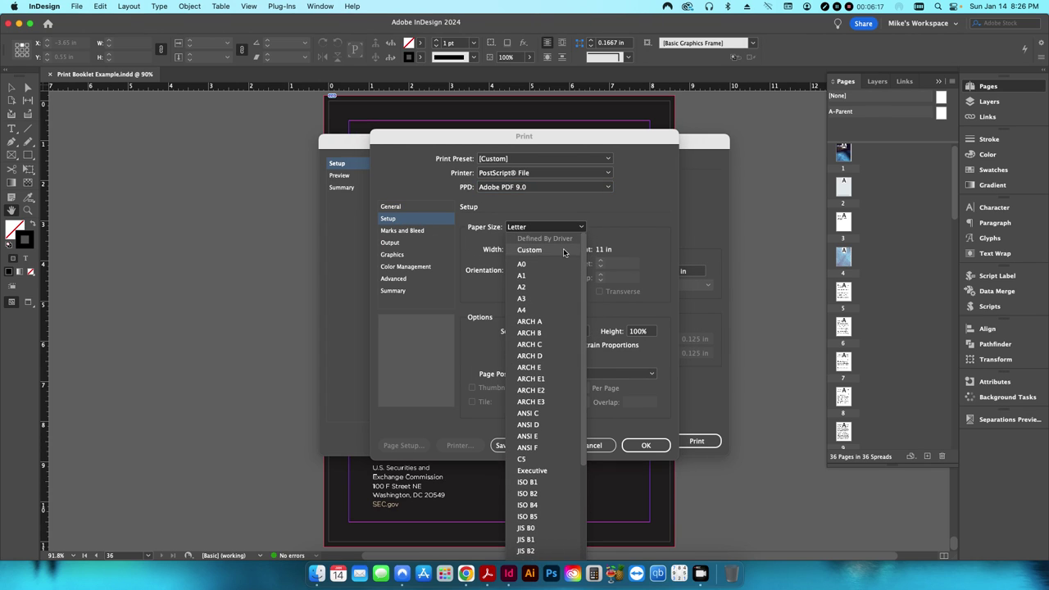
click(563, 252)
double_click(534, 250)
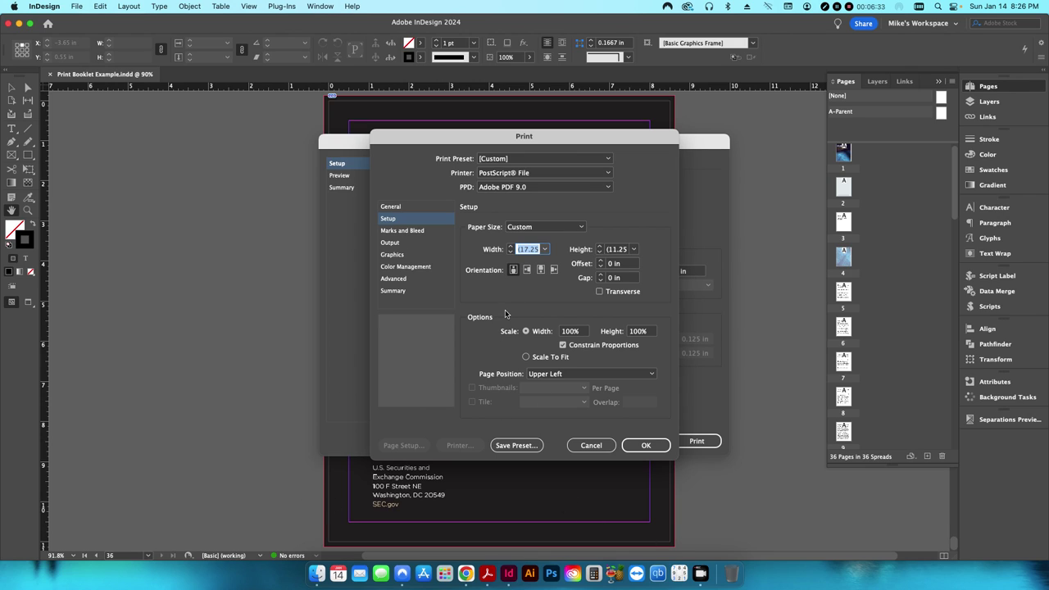
text(18)
key(Tab)
key(Tab)
text(12)
key(Tab)
click(535, 374)
click(553, 419)
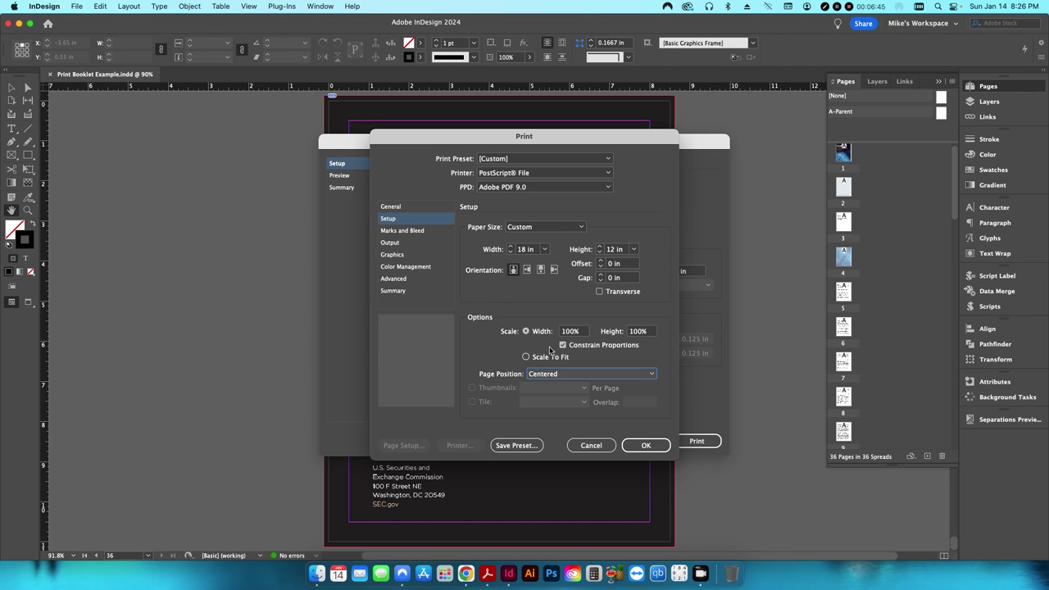
Step: Enable Crop Marks and Page Information for the booklet and raise the marks' offset by one increment
click(412, 234)
click(499, 251)
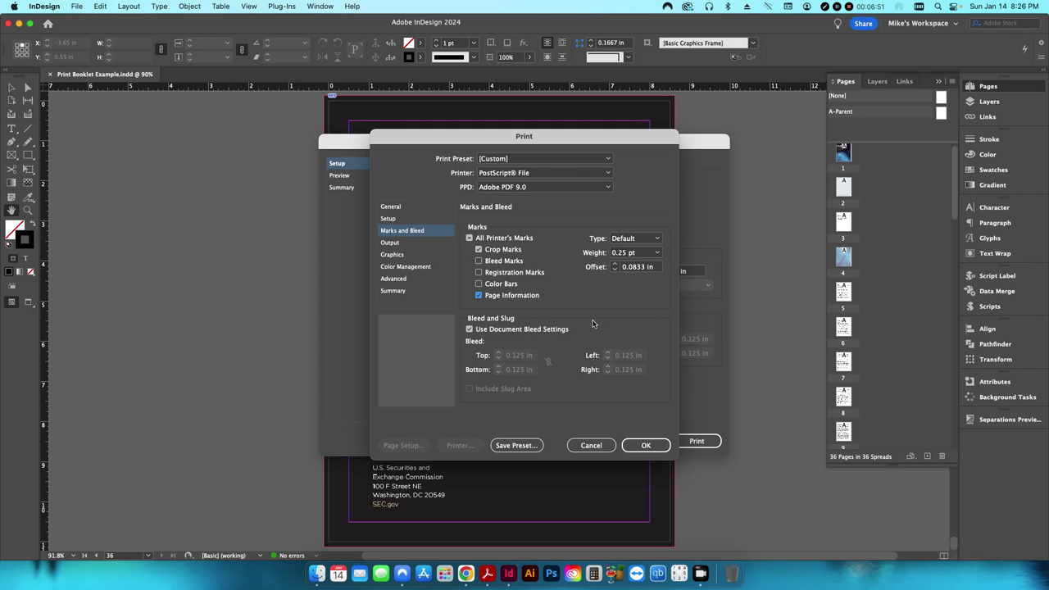
click(615, 264)
Step: Keep the output color at Composite CMYK, check the Graphics, Color Management and General settings, and accept the print settings
click(399, 245)
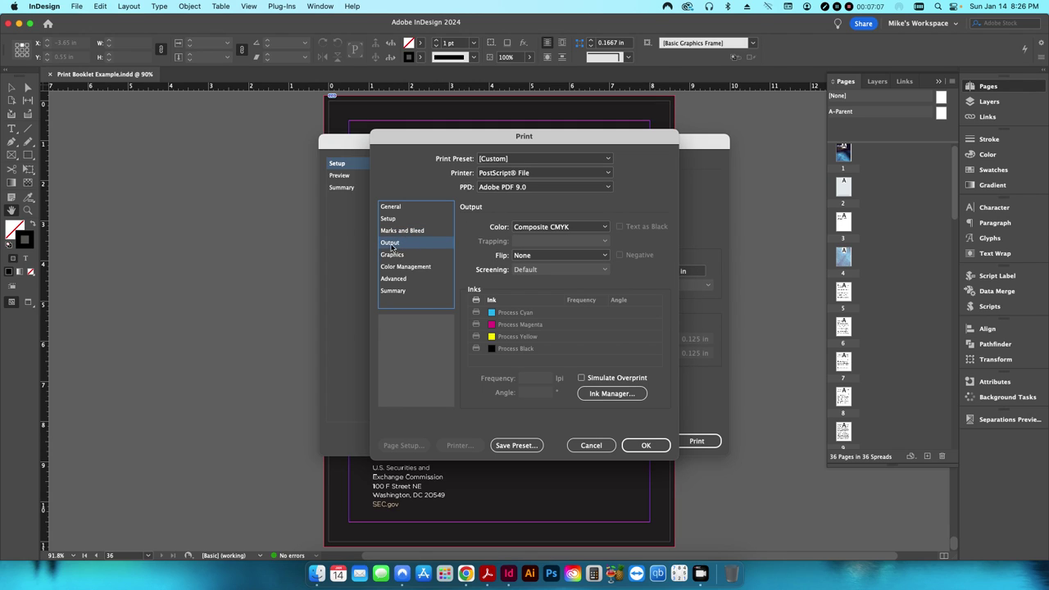
click(541, 227)
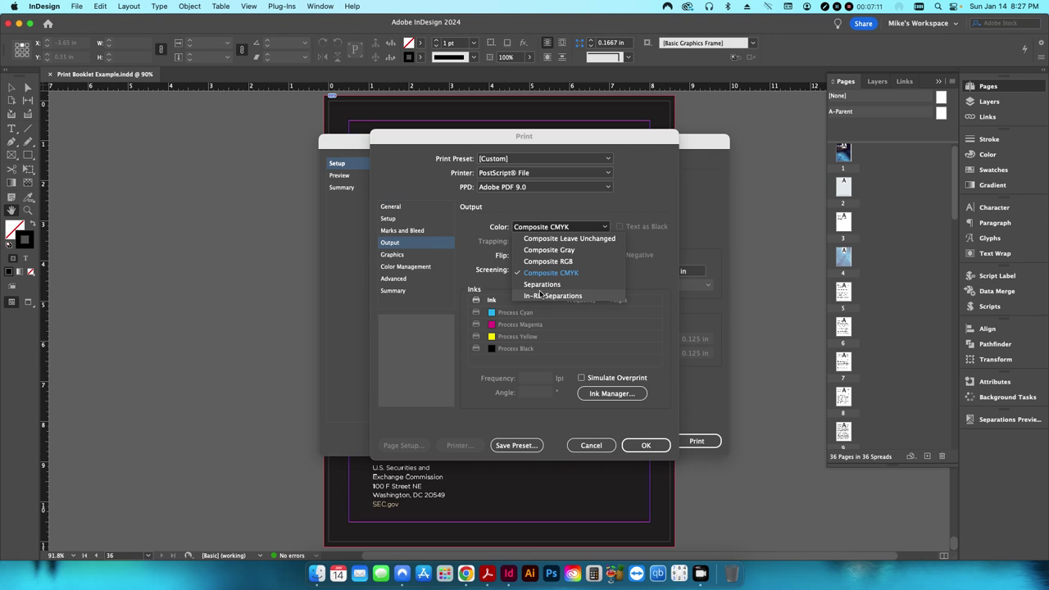
click(480, 275)
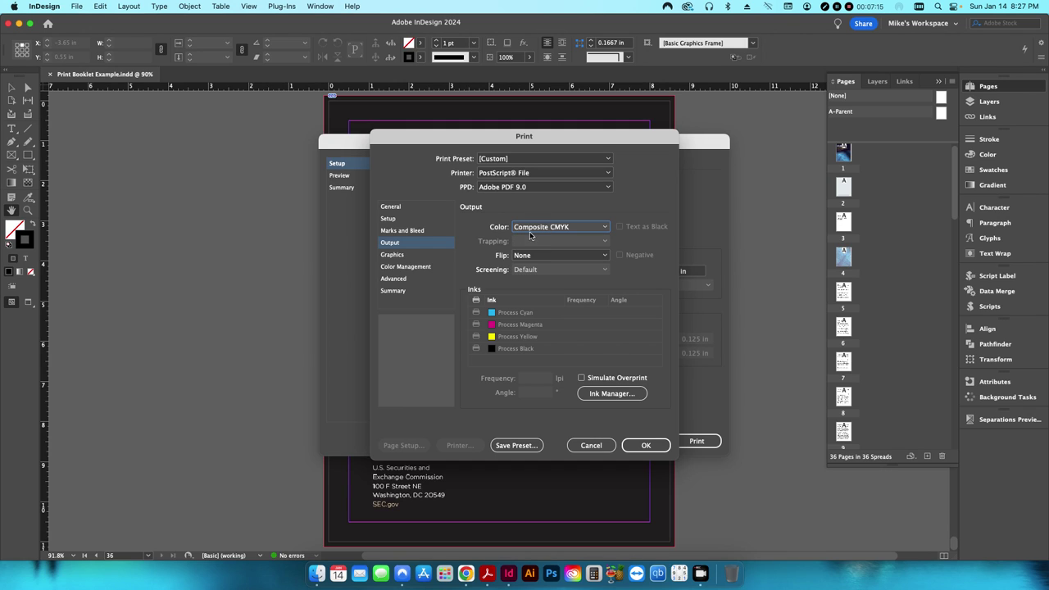
click(393, 255)
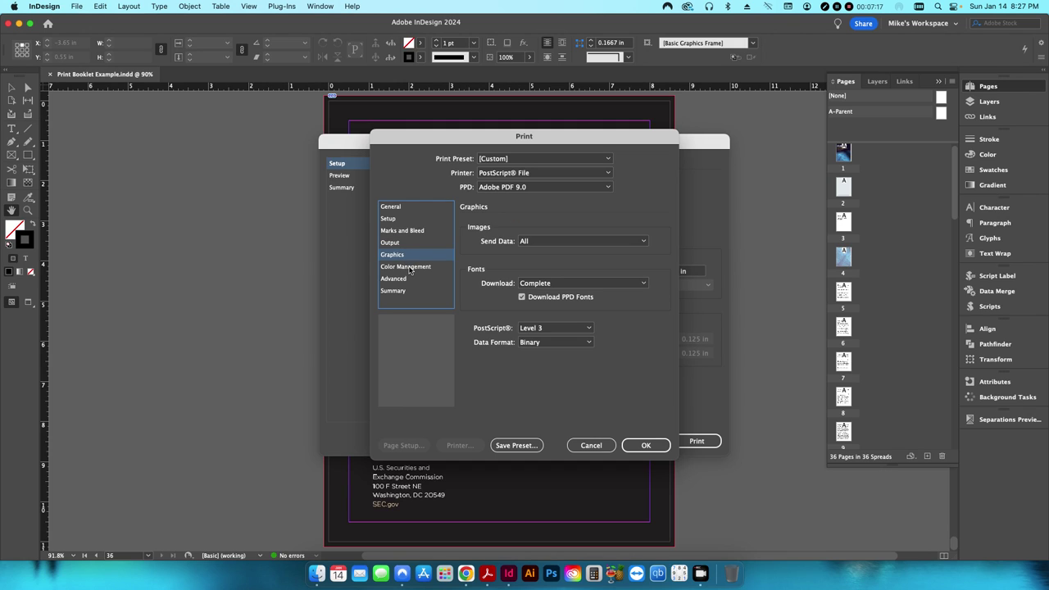
click(409, 269)
click(406, 256)
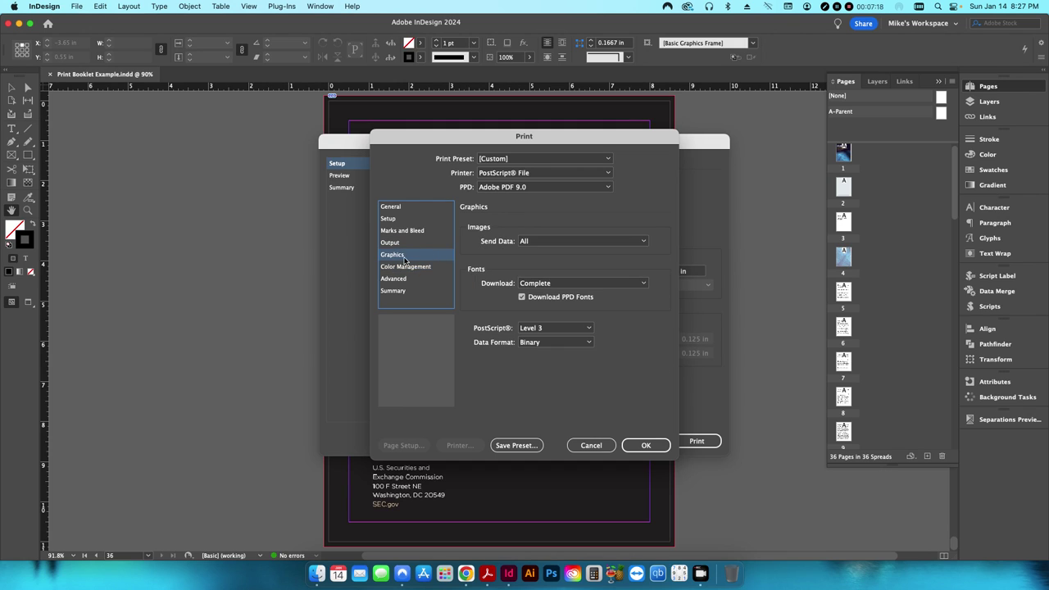
click(393, 207)
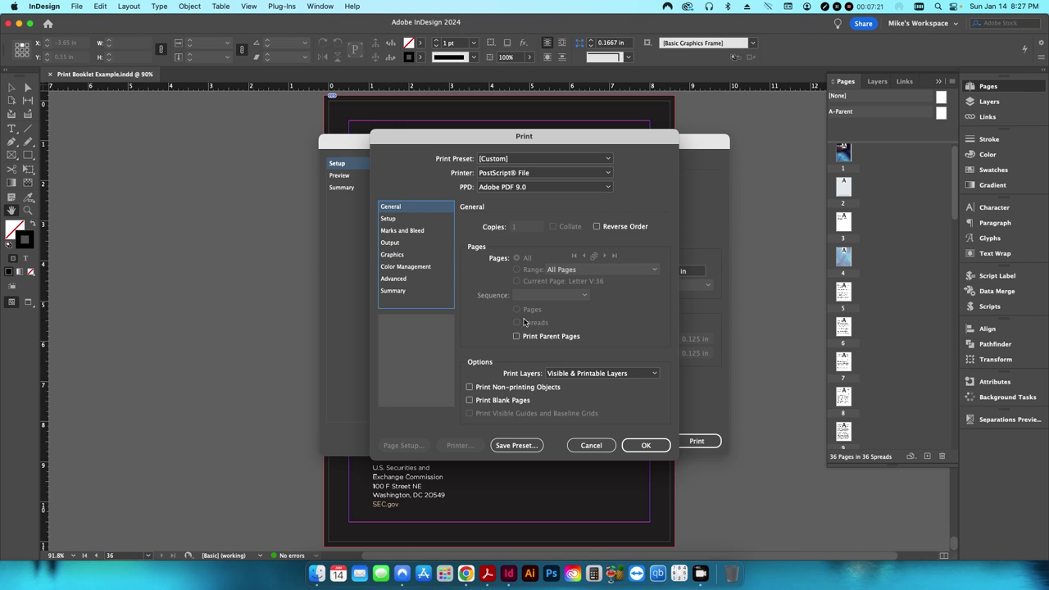
click(647, 448)
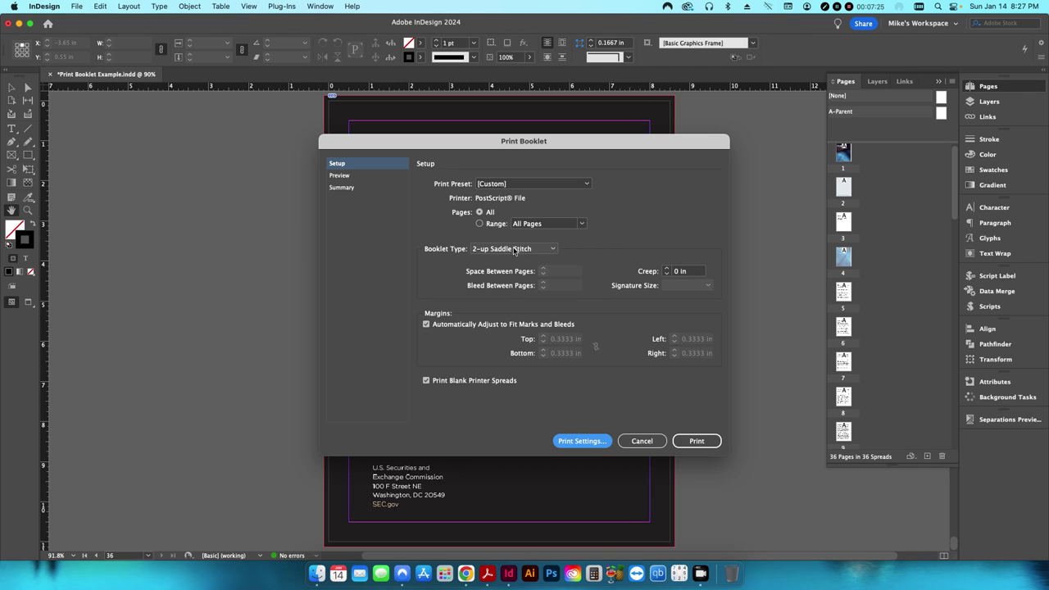
Step: Choose 2-up Saddle Stitch as the booklet type and preview the first two printer spreads
click(511, 249)
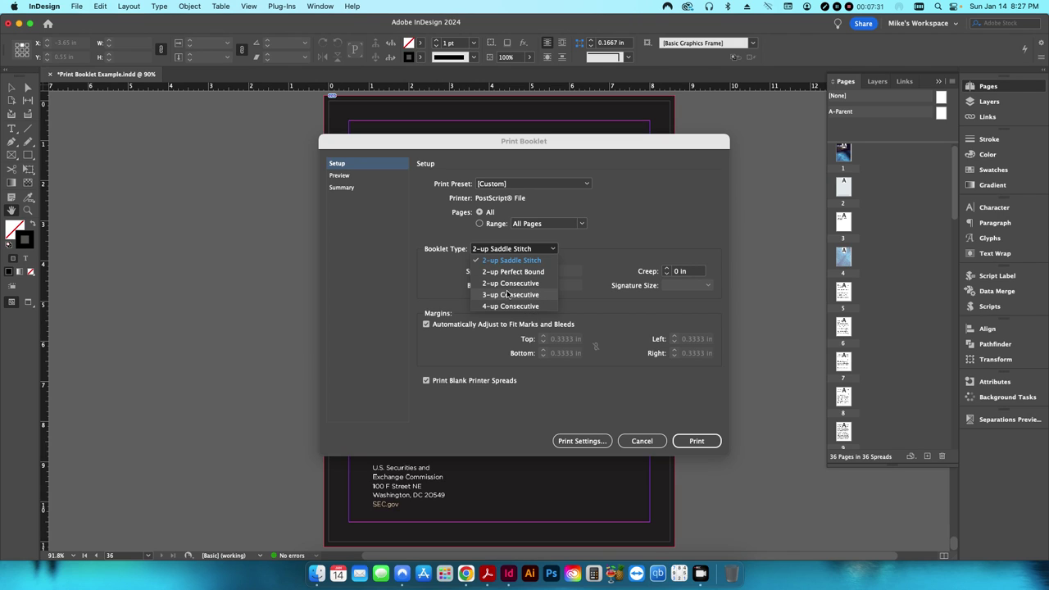
click(500, 261)
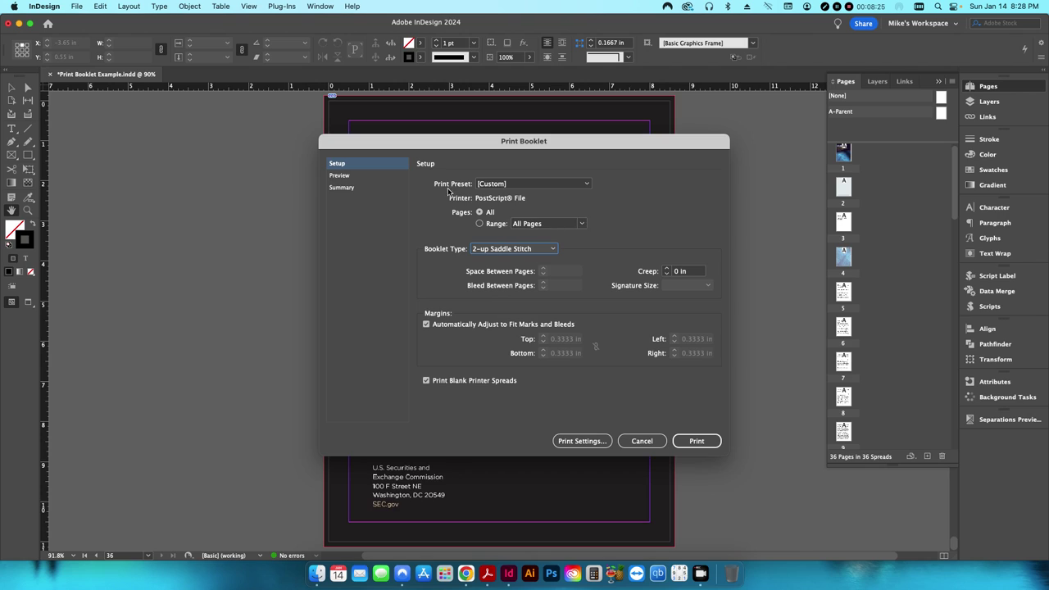
click(340, 176)
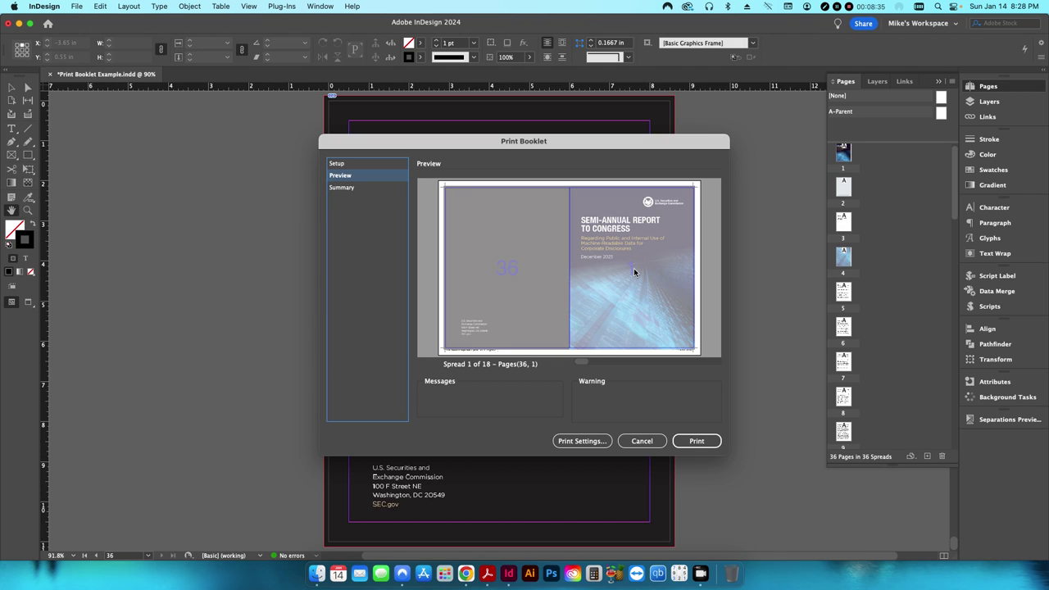
click(587, 365)
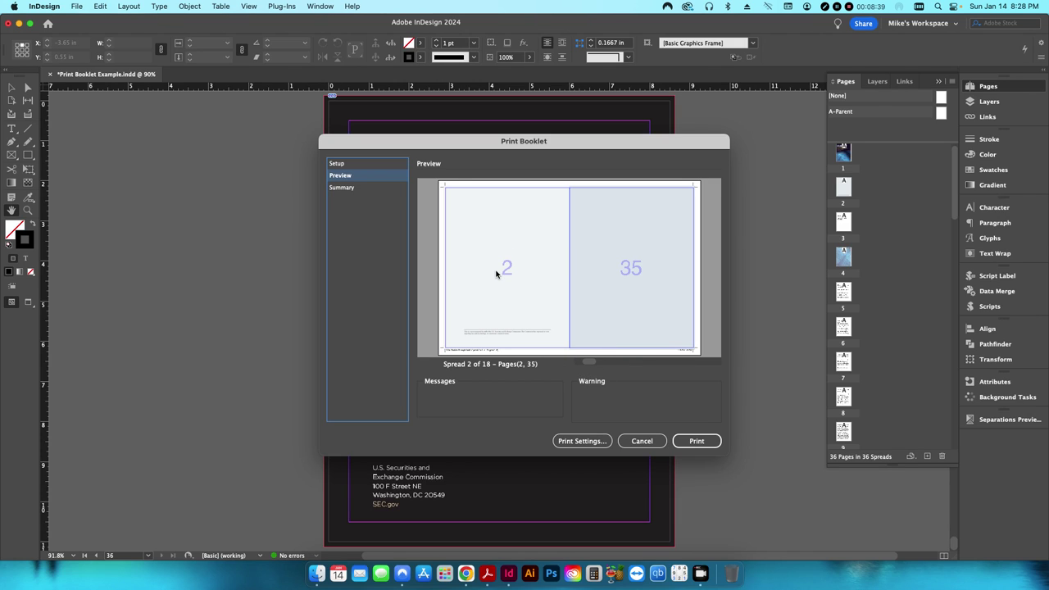
Step: Preview the third printer spread, go back to the second, and return to the booklet's setup options
click(593, 364)
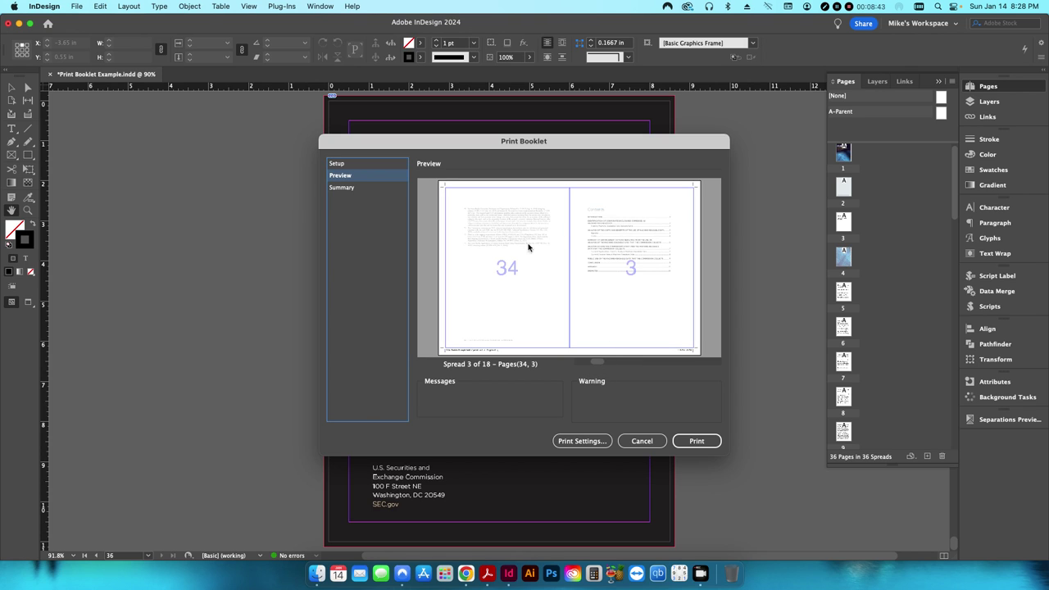
mouse_move(598, 362)
mouse_down()
mouse_move(691, 363)
mouse_move(579, 363)
mouse_move(591, 365)
mouse_up()
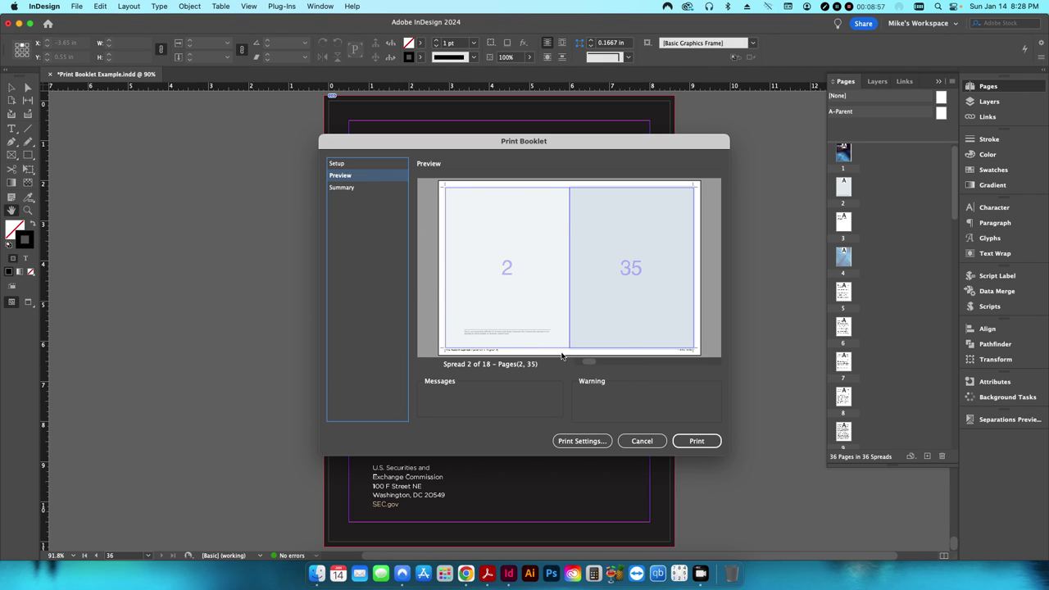
click(341, 163)
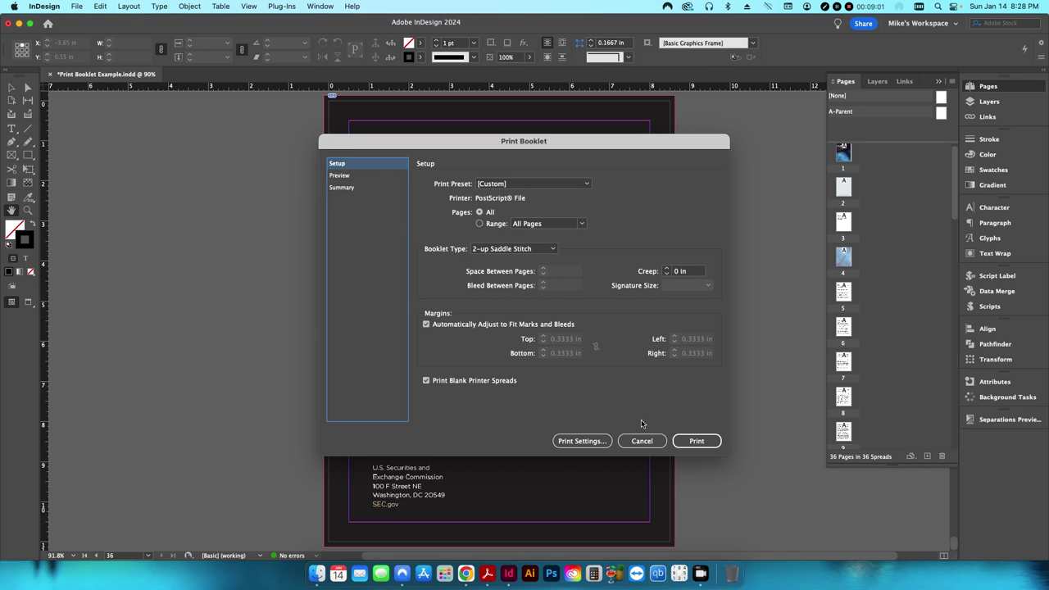
Step: Recheck the print settings and output the booklet as a PostScript file in the Print Booklet Video folder, using the .ps extension
click(695, 442)
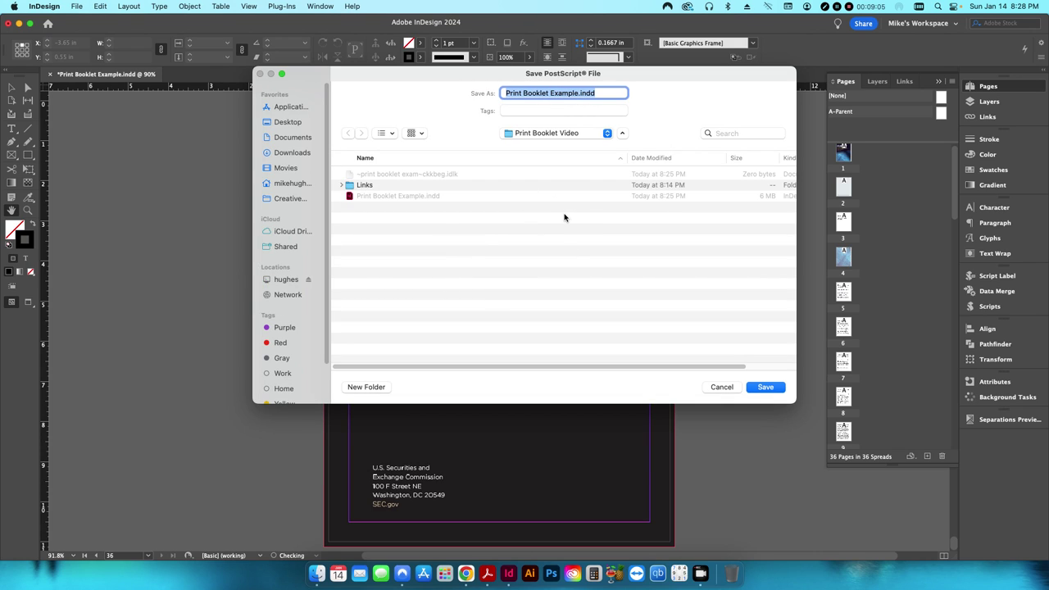
click(721, 387)
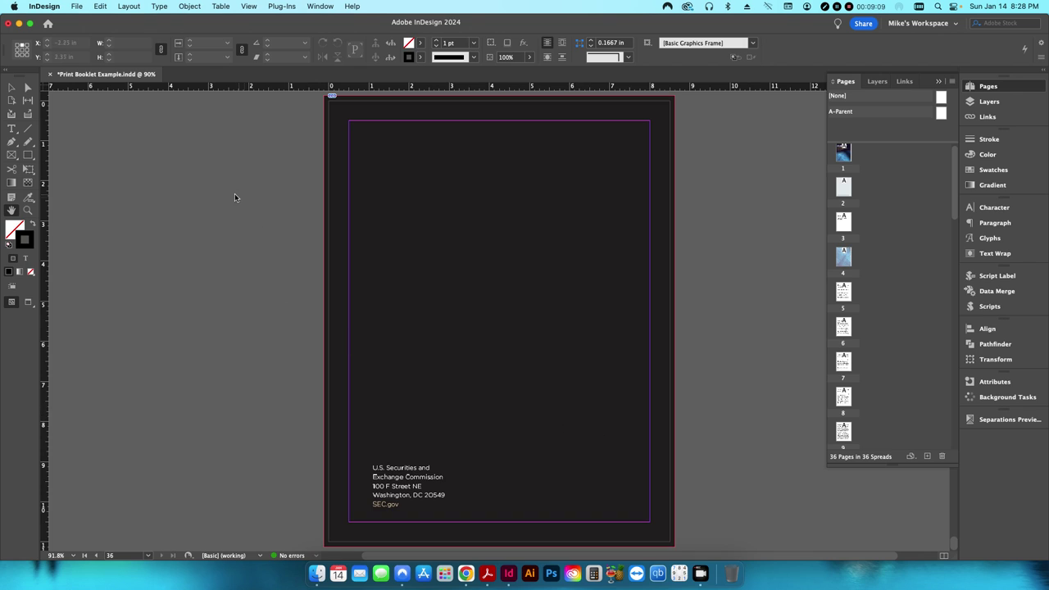
click(76, 7)
click(112, 401)
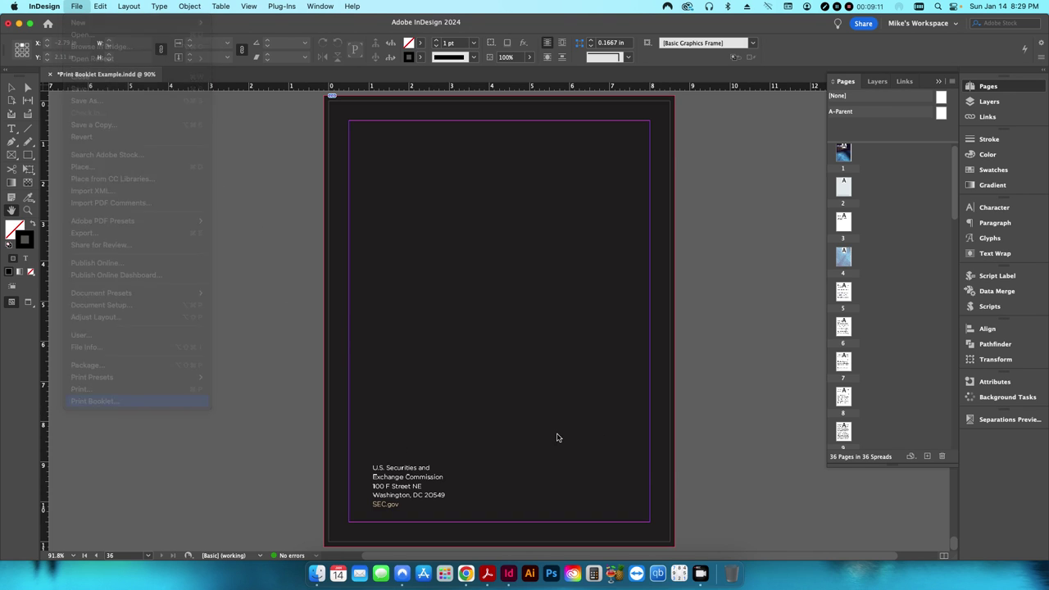
click(579, 443)
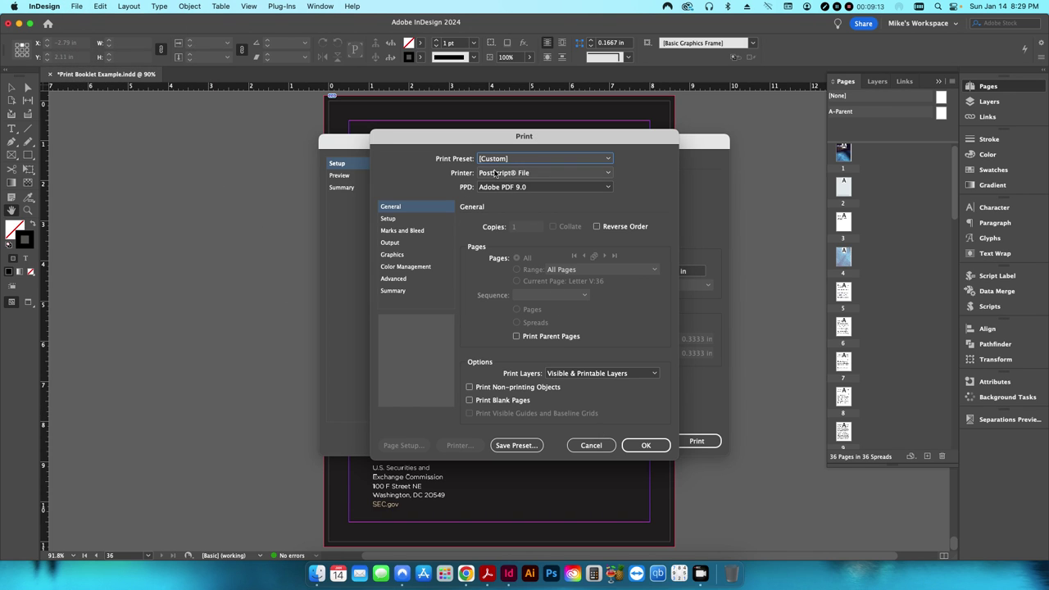
click(646, 445)
click(695, 442)
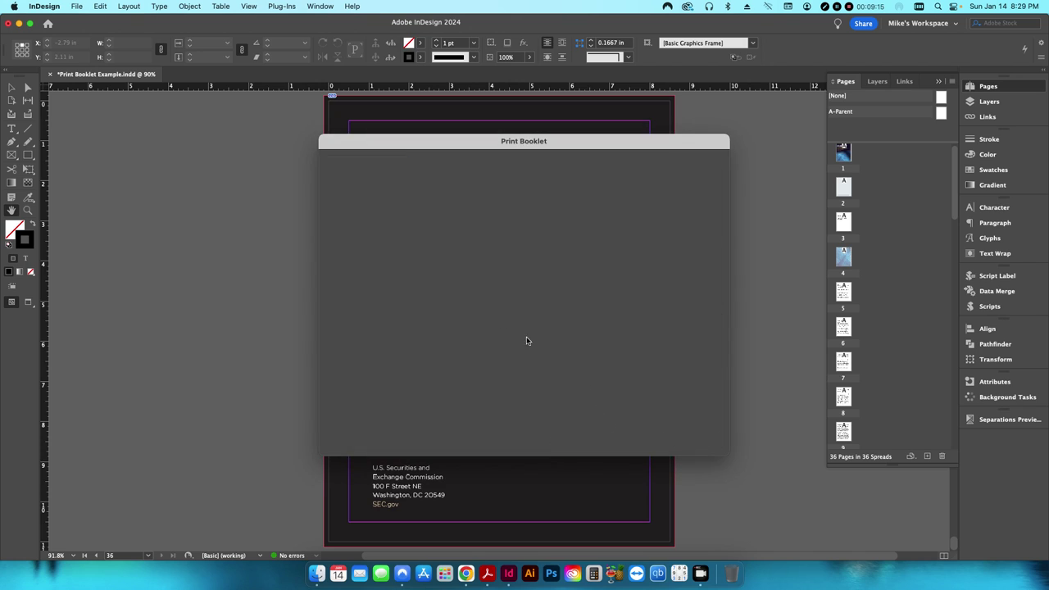
click(763, 386)
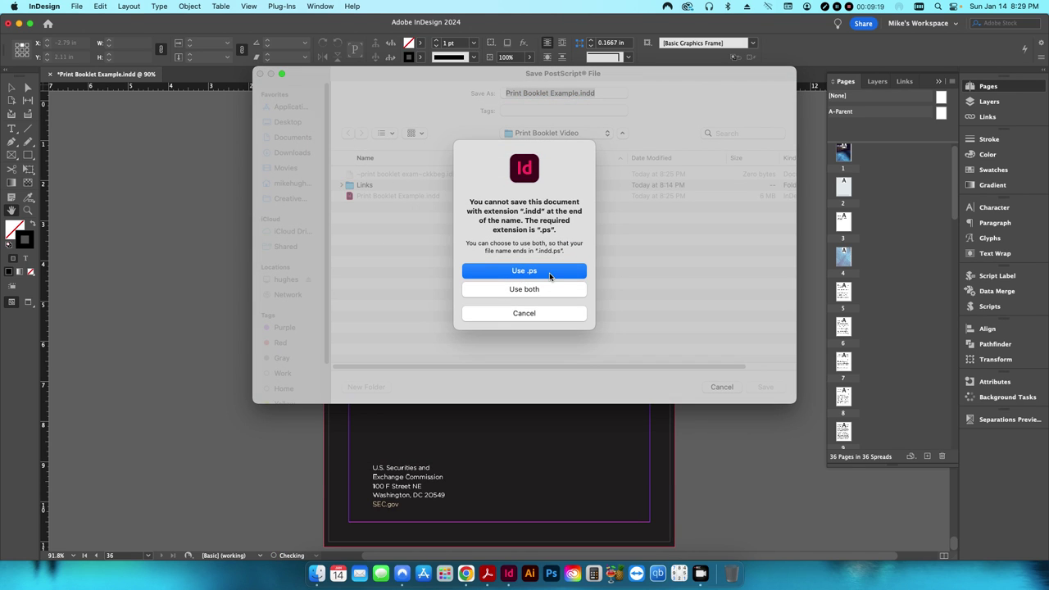
click(531, 275)
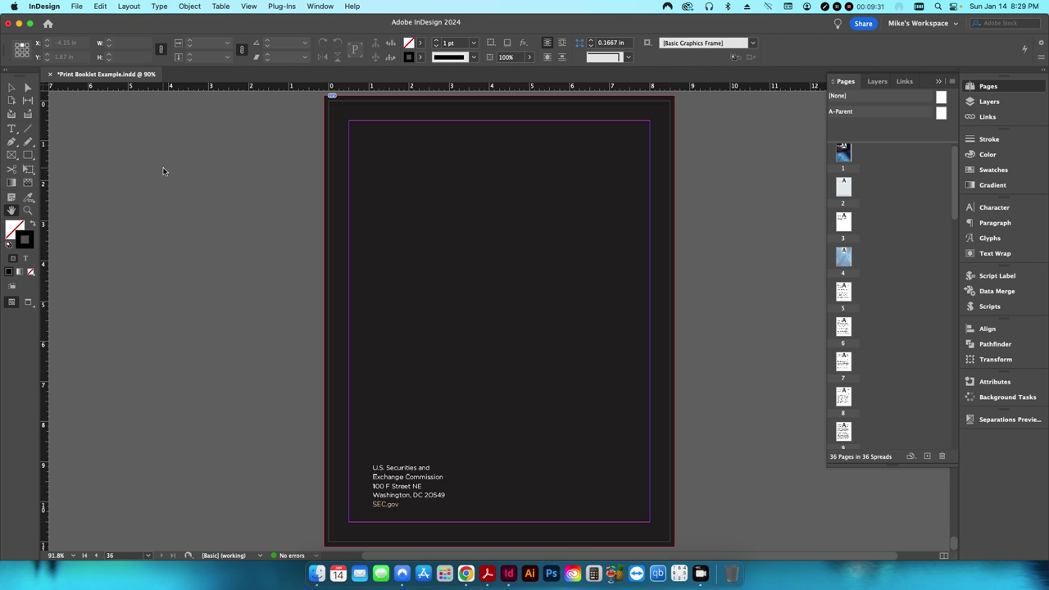
Step: Switch to Finder and check which applications are offered for opening Print Booklet Example.ps in the Print Booklet Video folder
key(super+h)
click(601, 240)
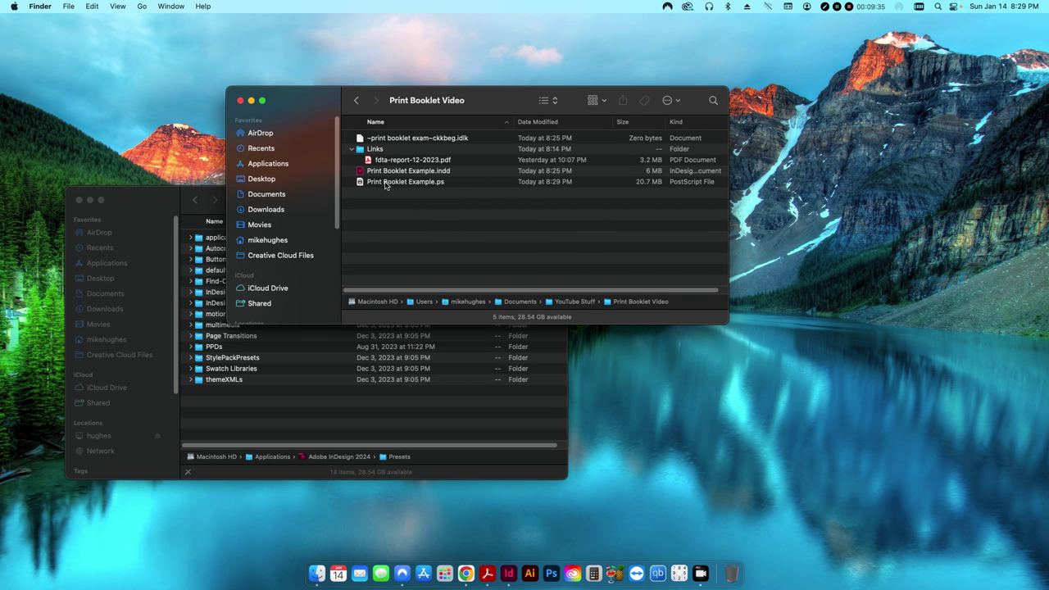
click(421, 223)
right_click(427, 185)
mouse_move(455, 206)
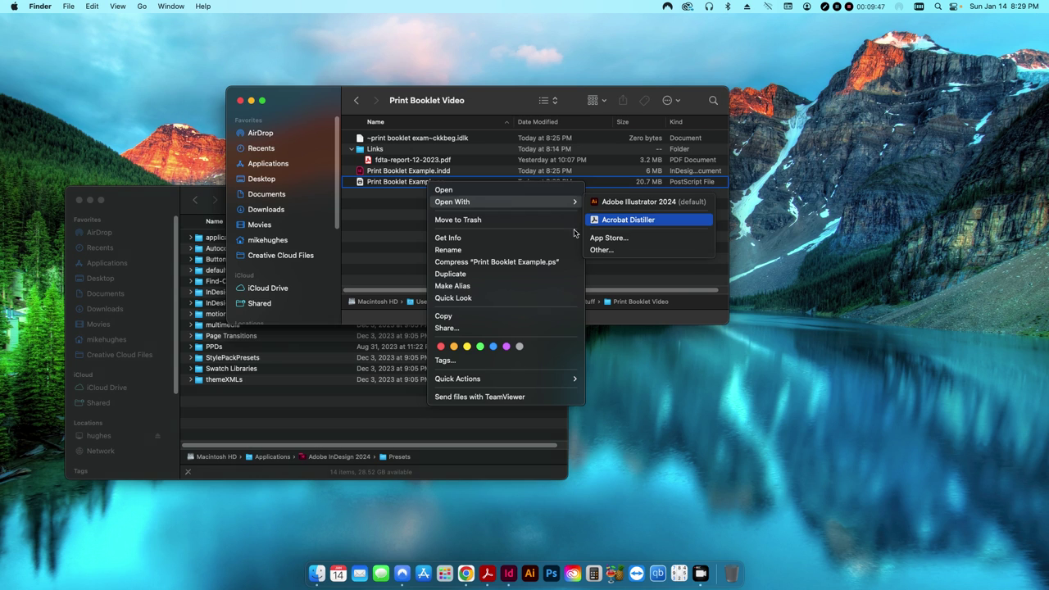
click(374, 222)
Step: Switch to Acrobat Distiller and place its window beside the file list of the Print Booklet Video folder
click(449, 576)
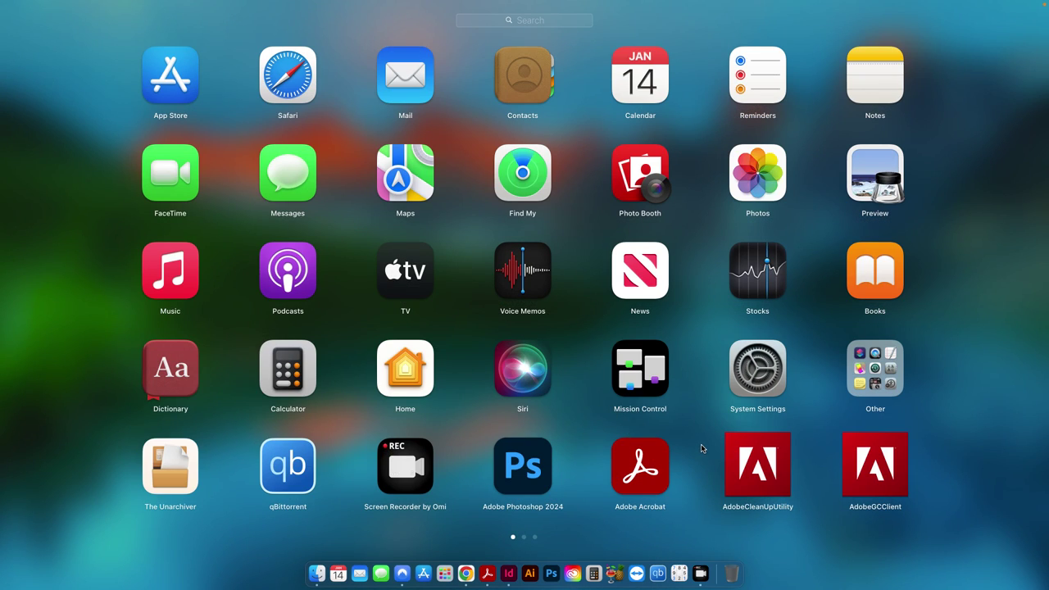
scroll(701, 448, right, 3)
click(421, 97)
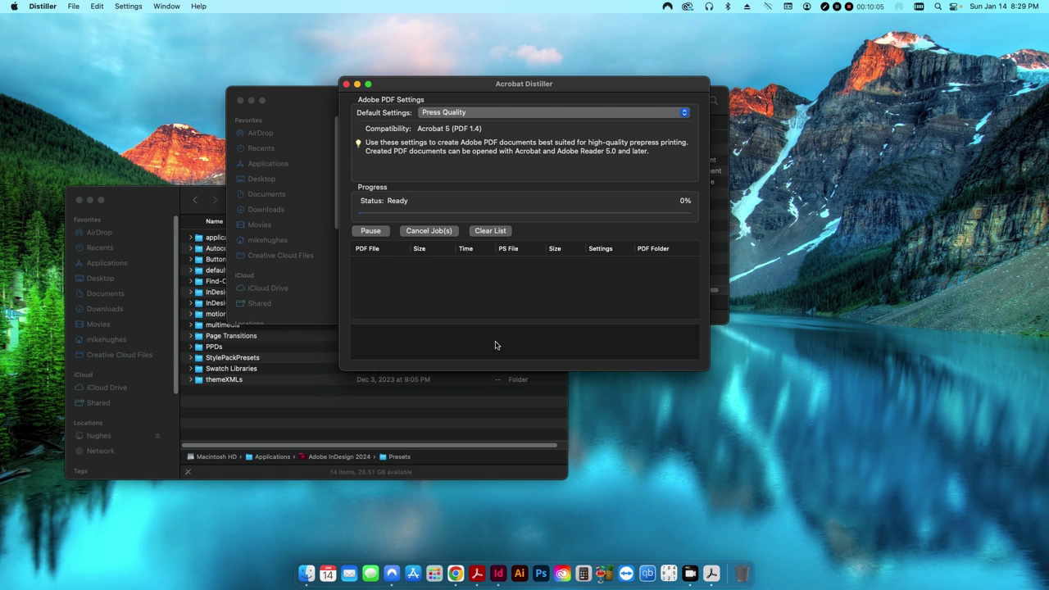
drag(481, 88, 716, 79)
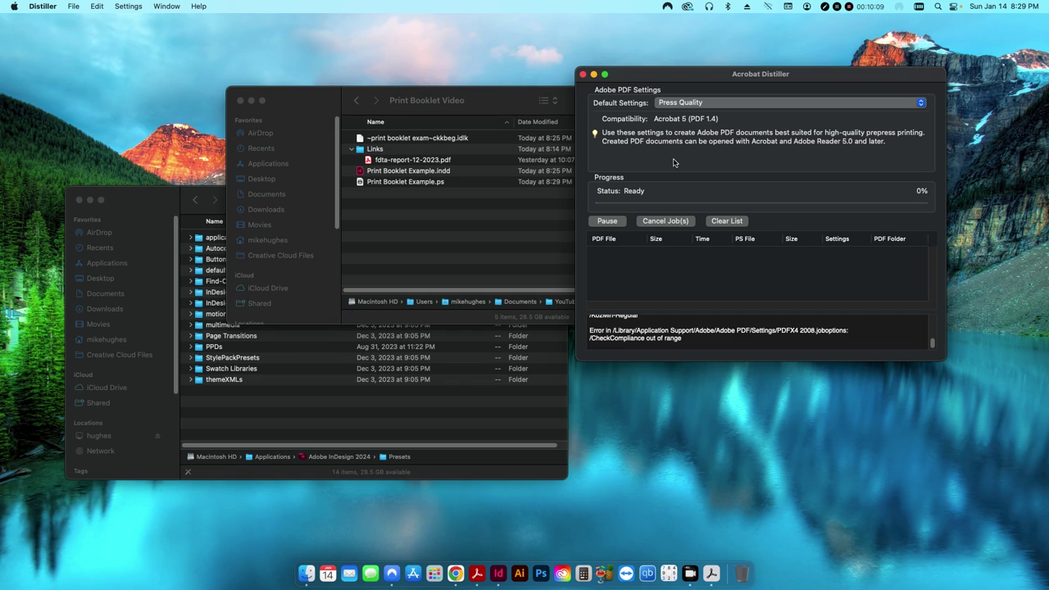
Step: Keep the Press Quality setting and distill Print Booklet Example.ps to PDF, confirming that the file is trustworthy
click(726, 107)
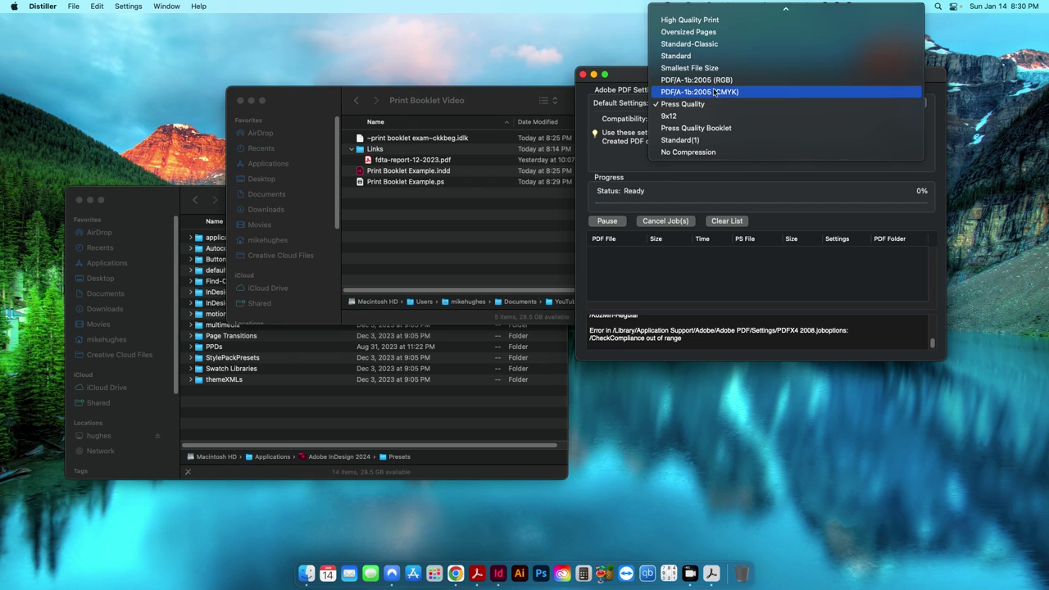
scroll(713, 91, up, 2)
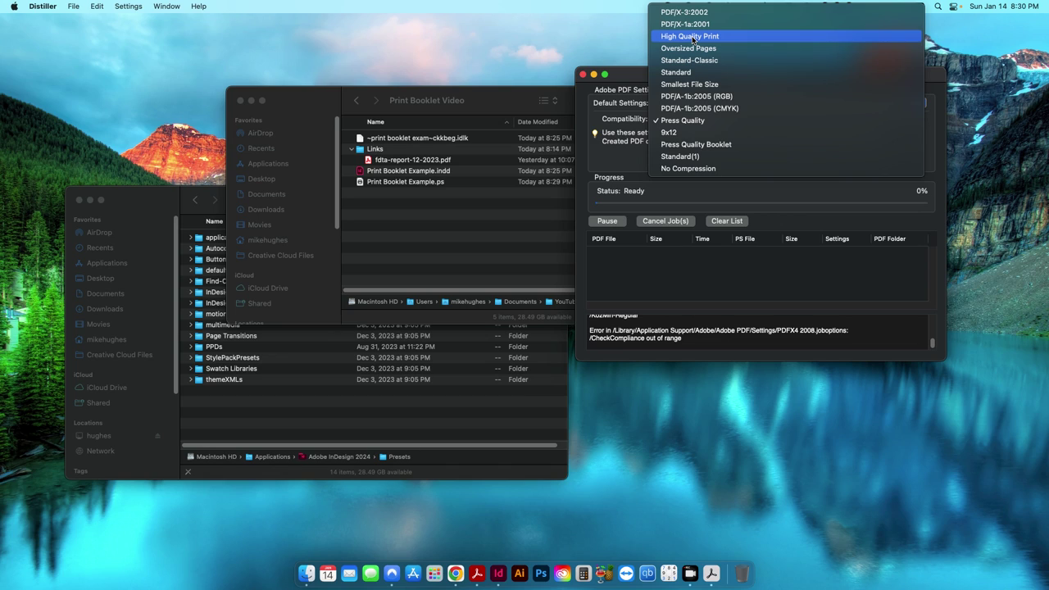
click(671, 122)
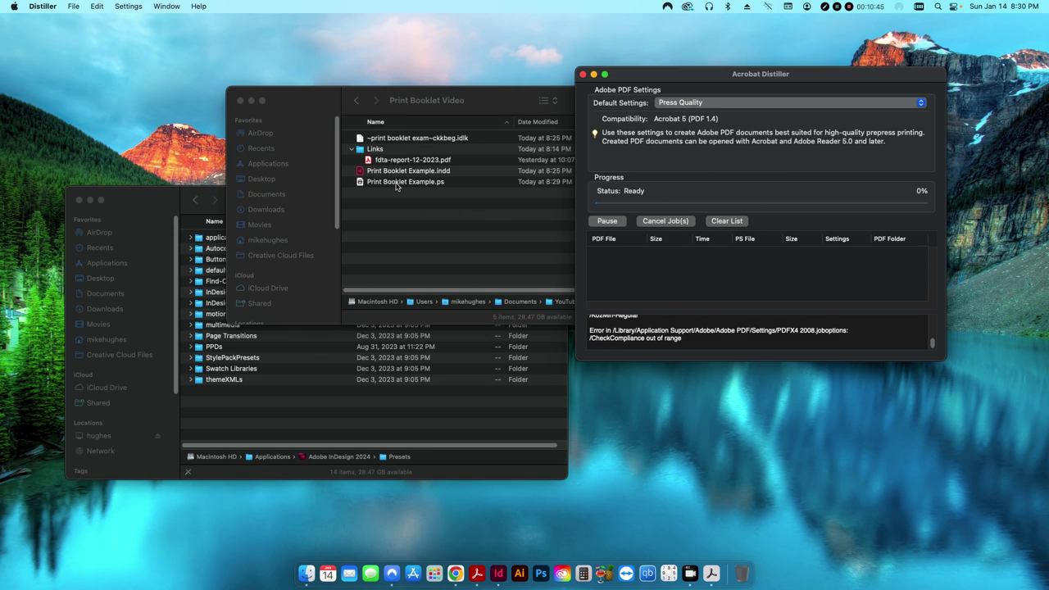
drag(396, 186, 692, 274)
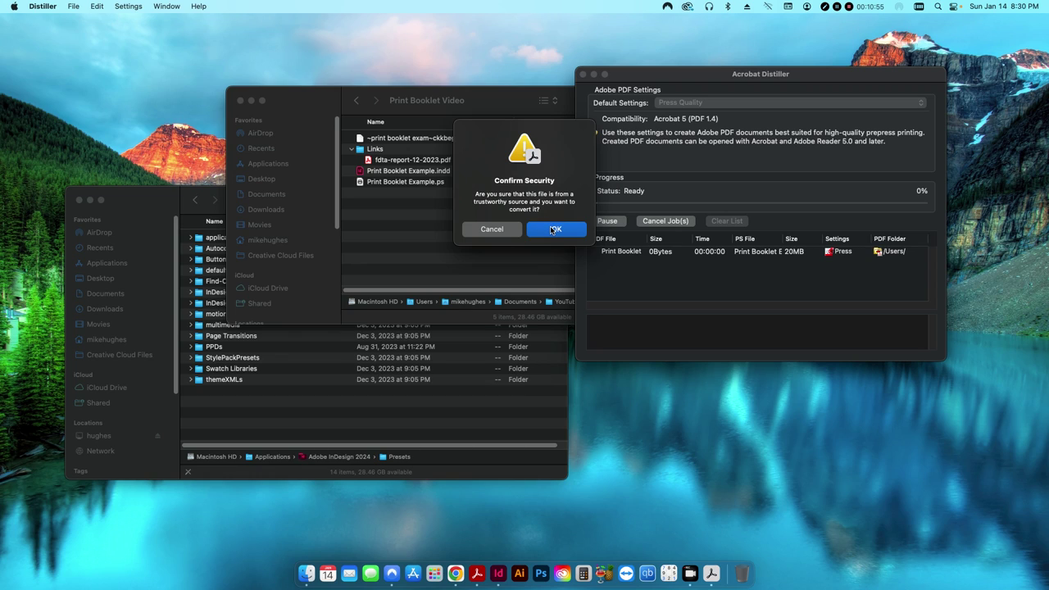
click(555, 230)
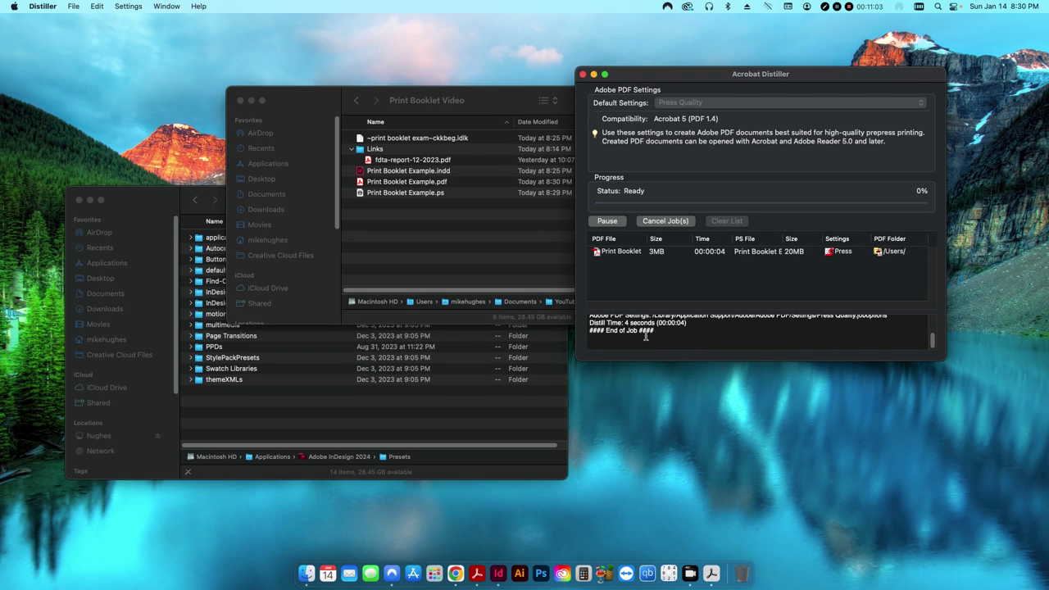
Step: Open Print Booklet Example.pdf in Acrobat and look at its first two spreads
click(431, 230)
click(414, 181)
double_click(402, 183)
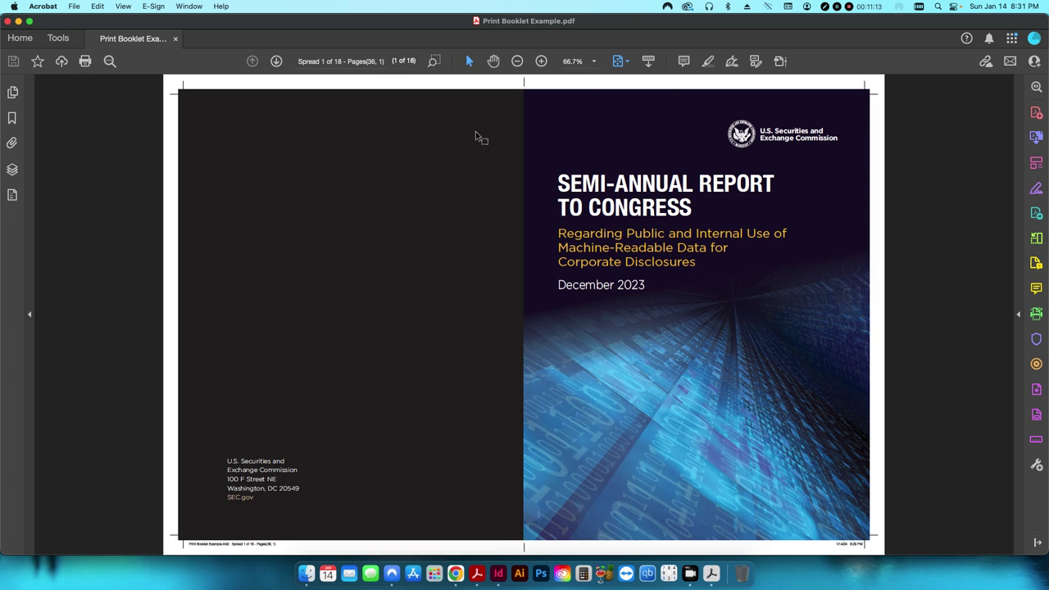
scroll(397, 305, down, 2)
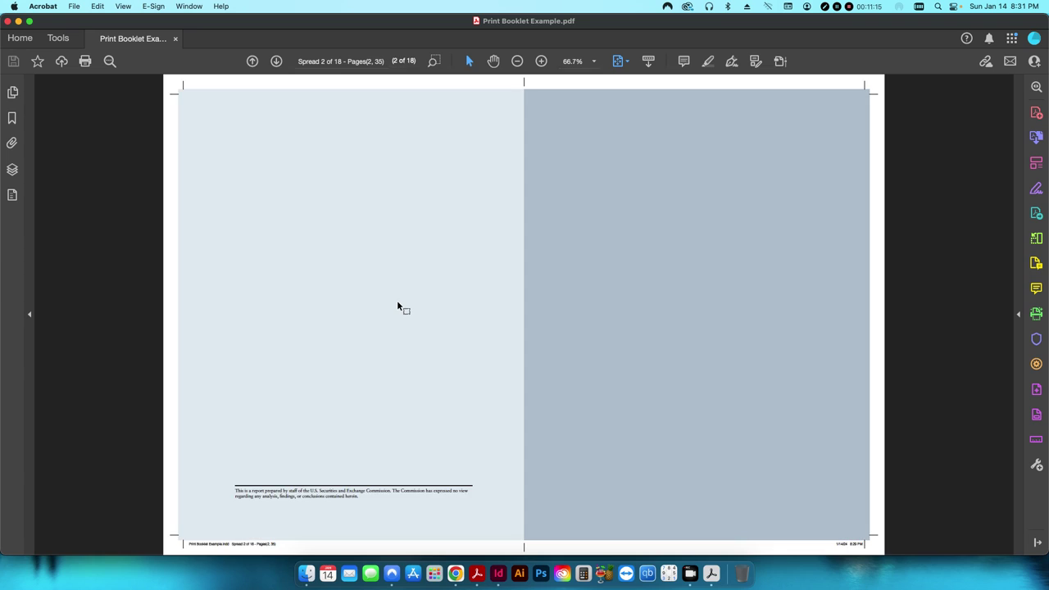
scroll(397, 305, up, 2)
Step: Check the page size and number of pages in the PDF's document properties
click(74, 5)
click(89, 222)
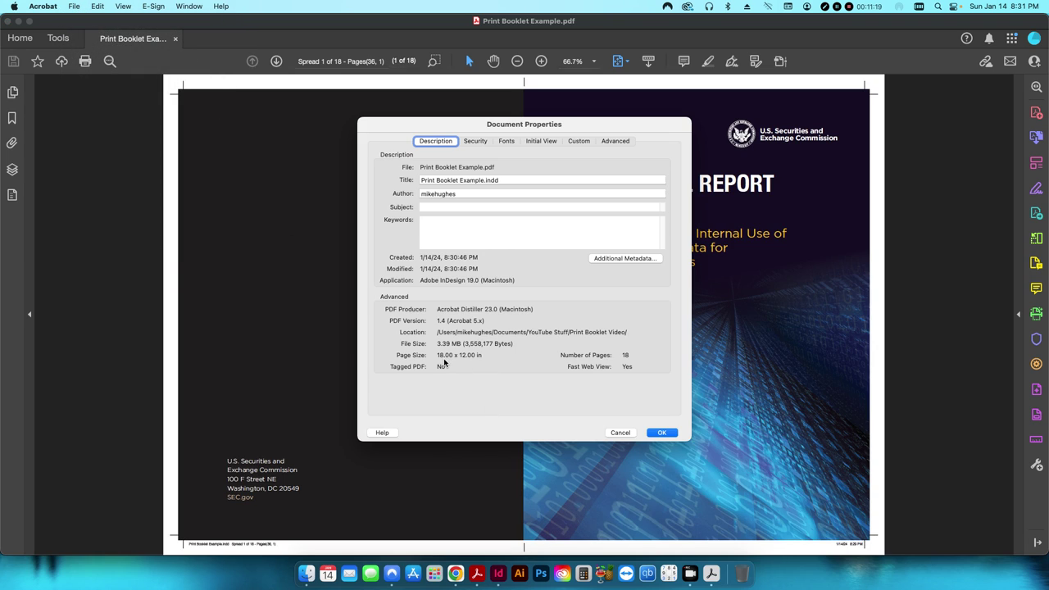
click(625, 433)
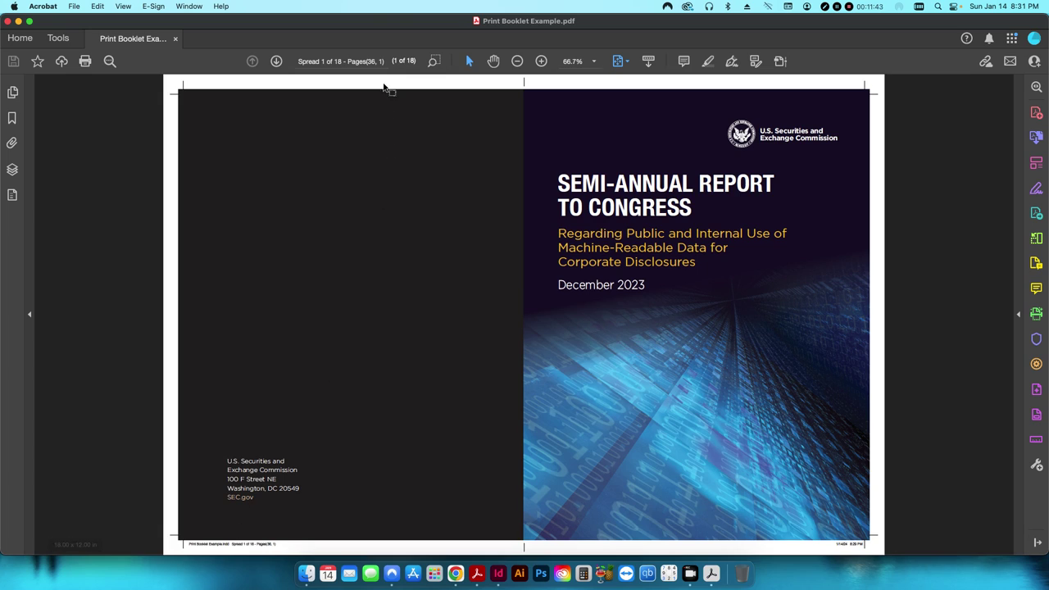
Step: Examine the page information line below the first spread up close, and view the second and third spreads at full page
click(434, 61)
drag(161, 505, 287, 545)
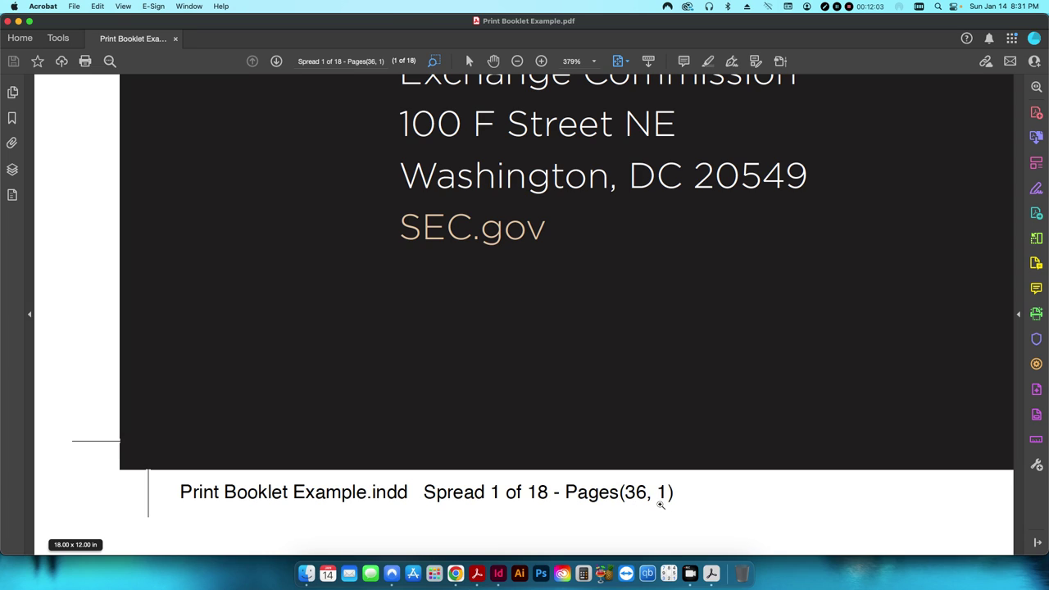
key(super+0)
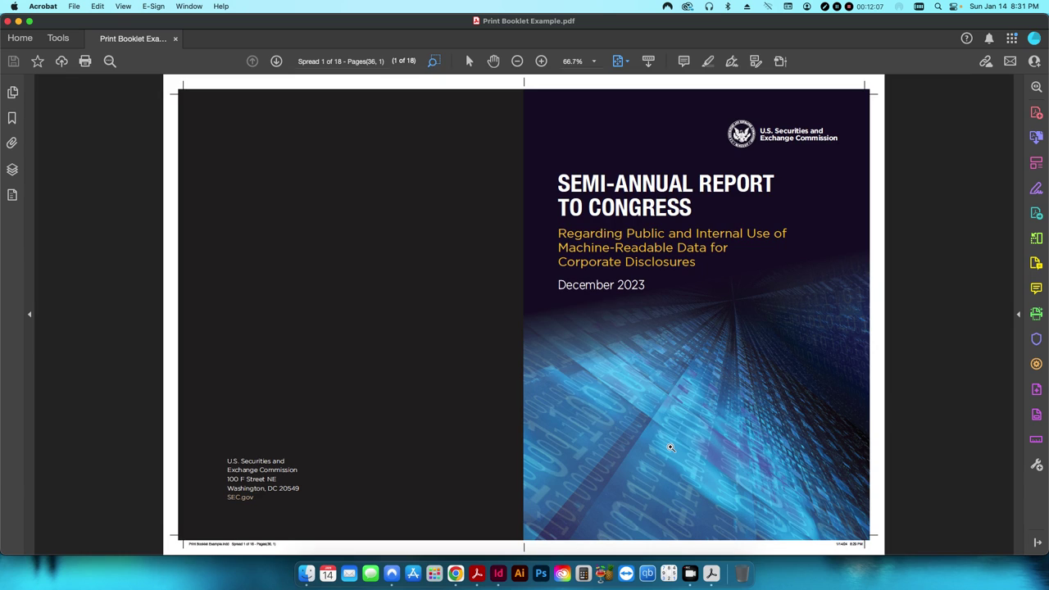
key(Right)
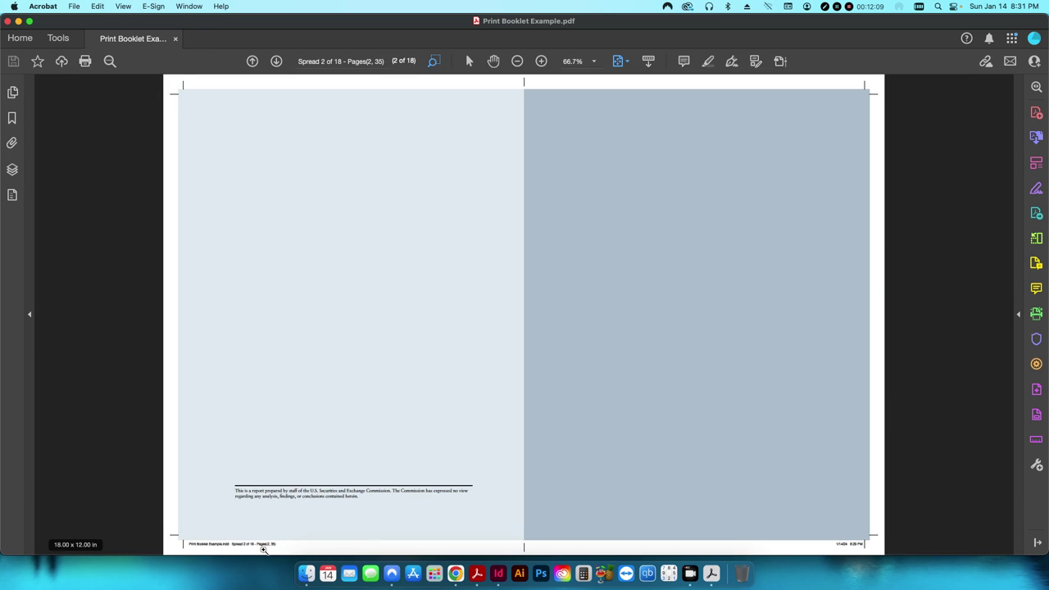
key(Right)
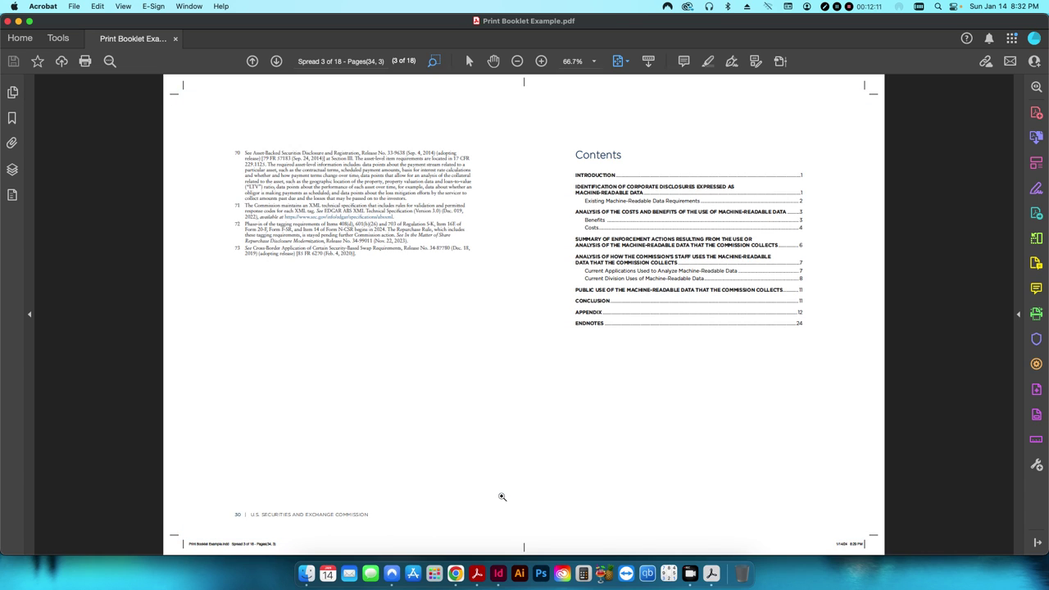